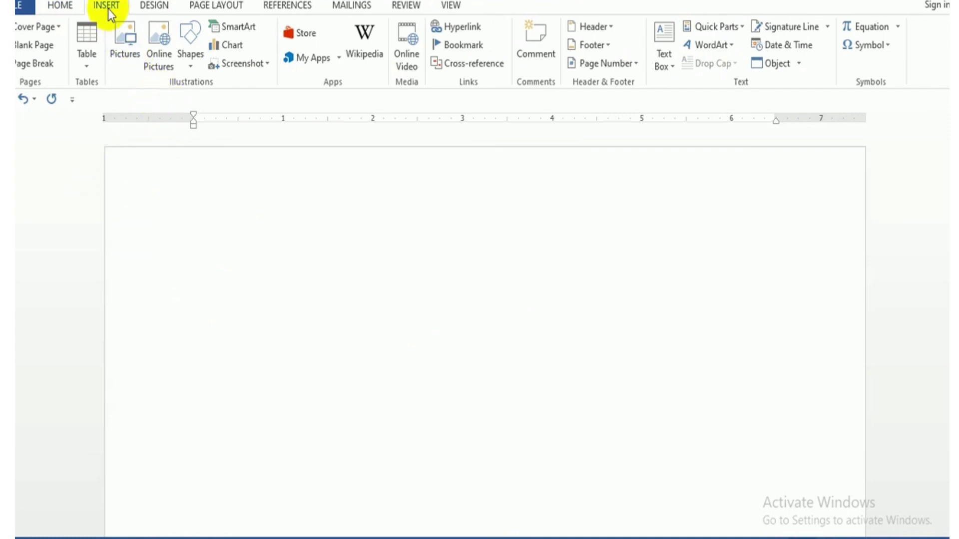
Insert the picture email.jpg from the Desktop folder into the blank document.
click(122, 50)
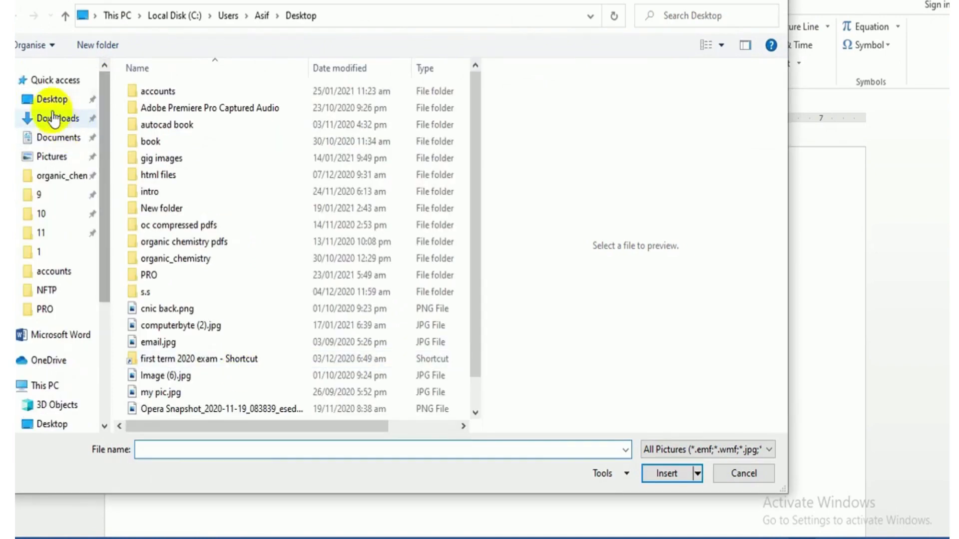
click(52, 103)
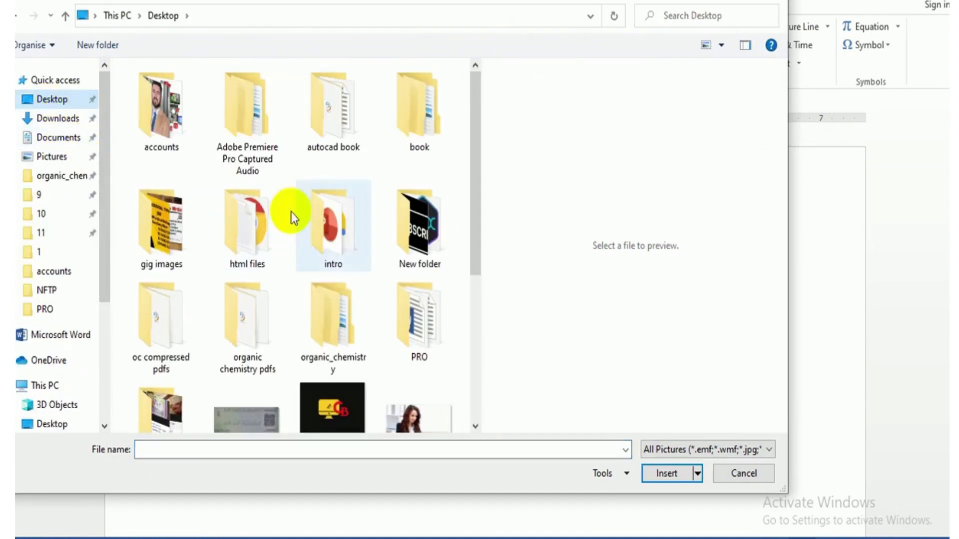
click(419, 413)
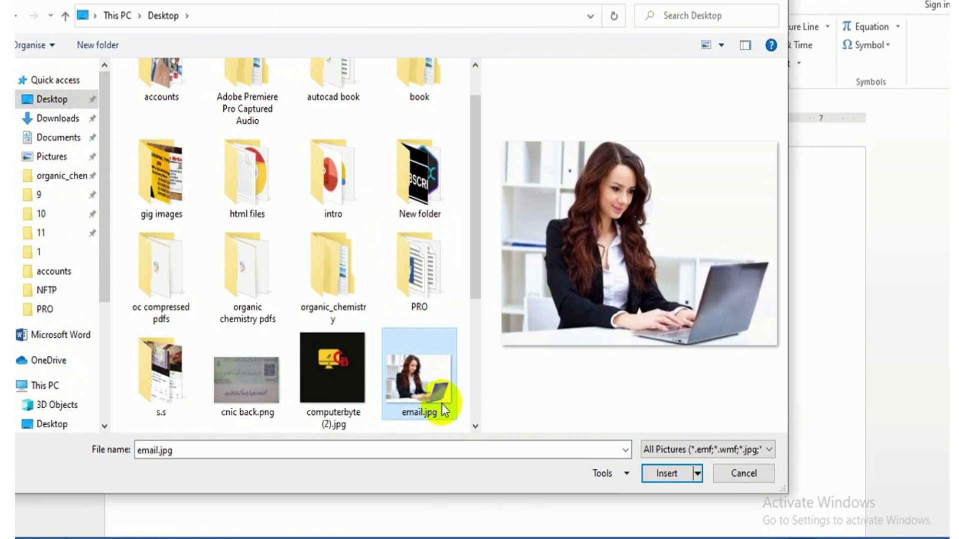
click(664, 478)
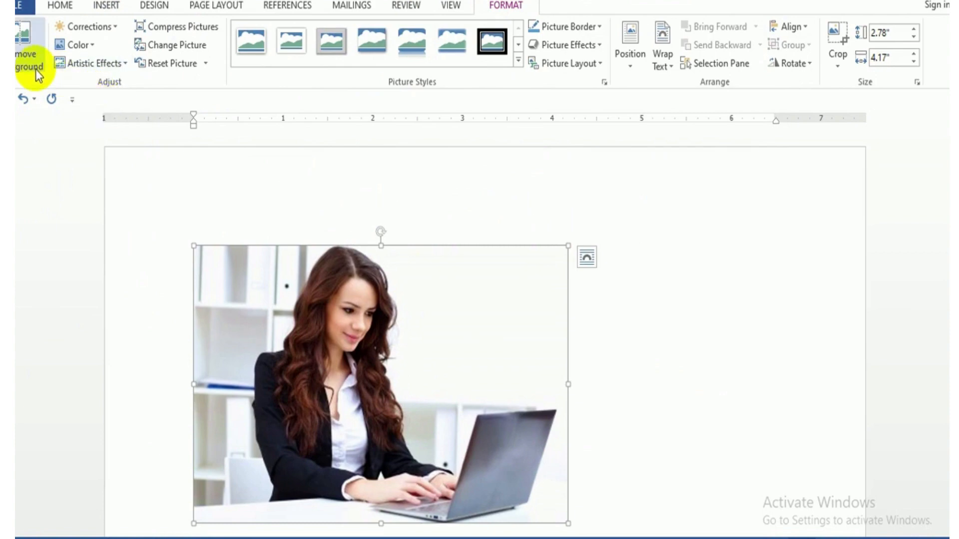
Remove the picture's background, extending the removal area to include the woman's hair, hands and the whole laptop, and keep the changes.
scroll(946, 215, down, 2)
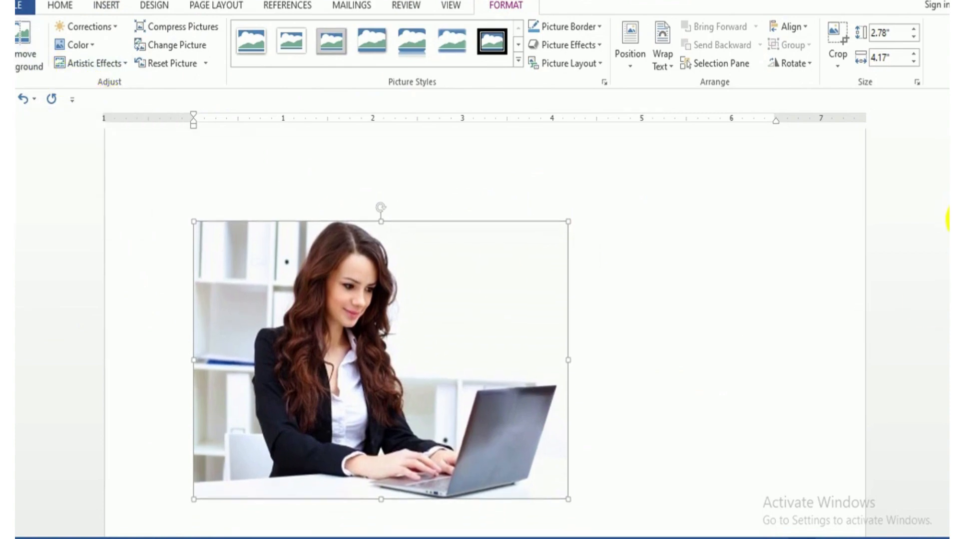
click(35, 64)
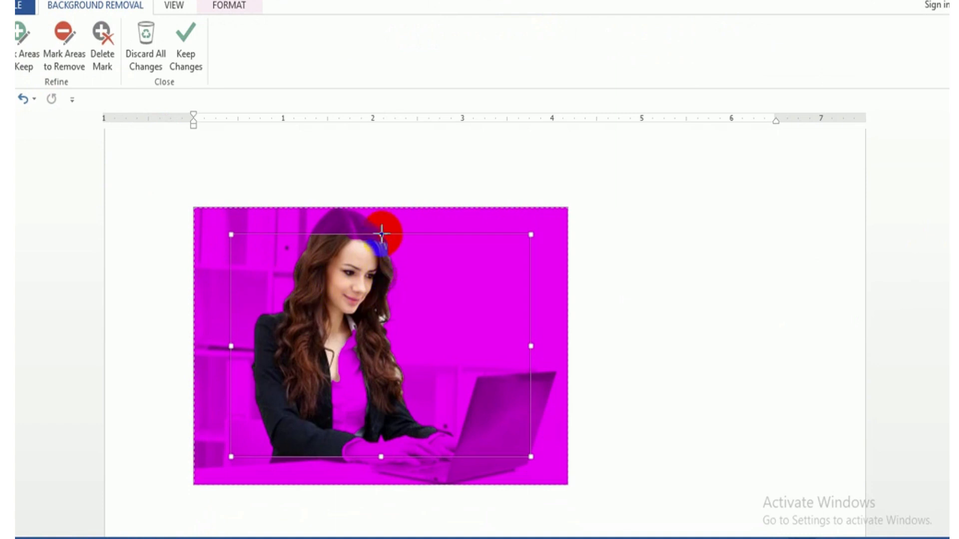
drag(382, 233, 382, 209)
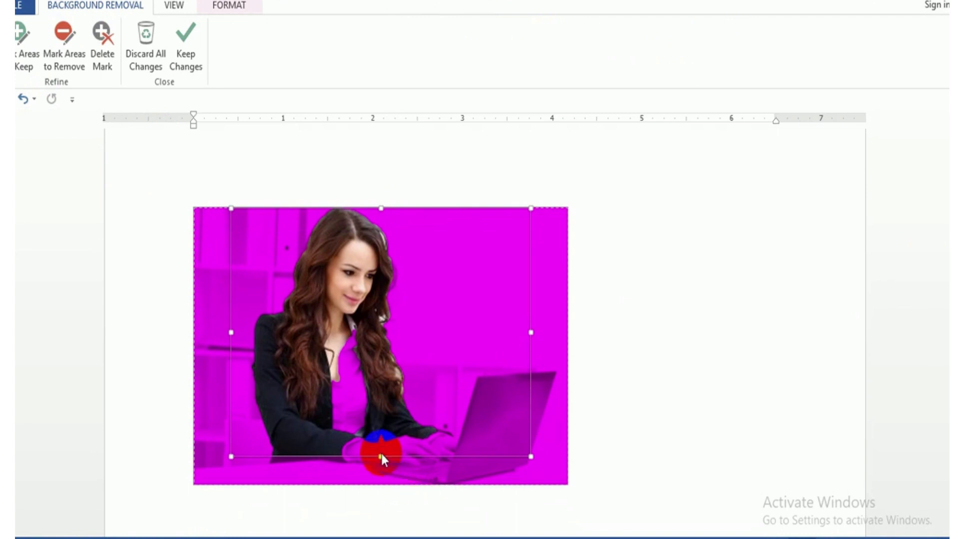
drag(381, 457, 381, 483)
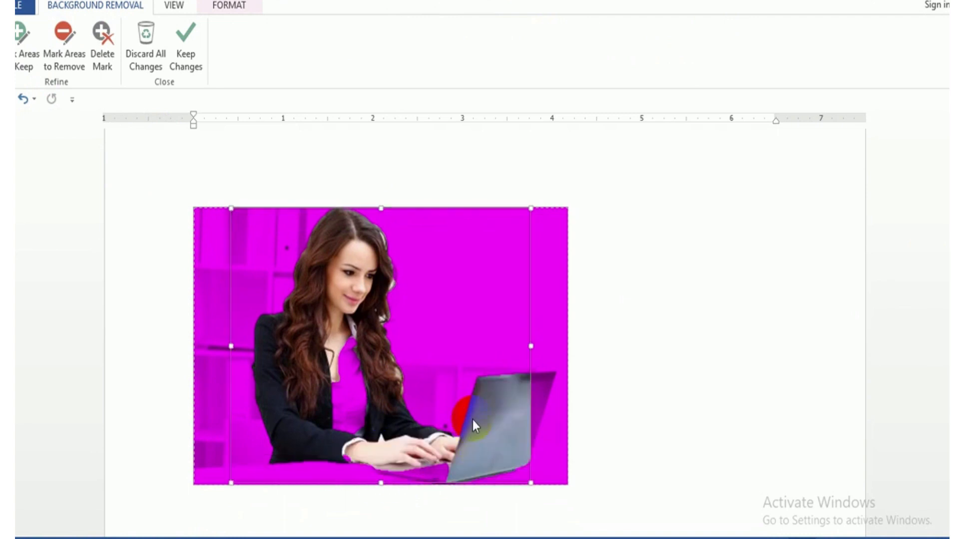
drag(531, 343, 559, 346)
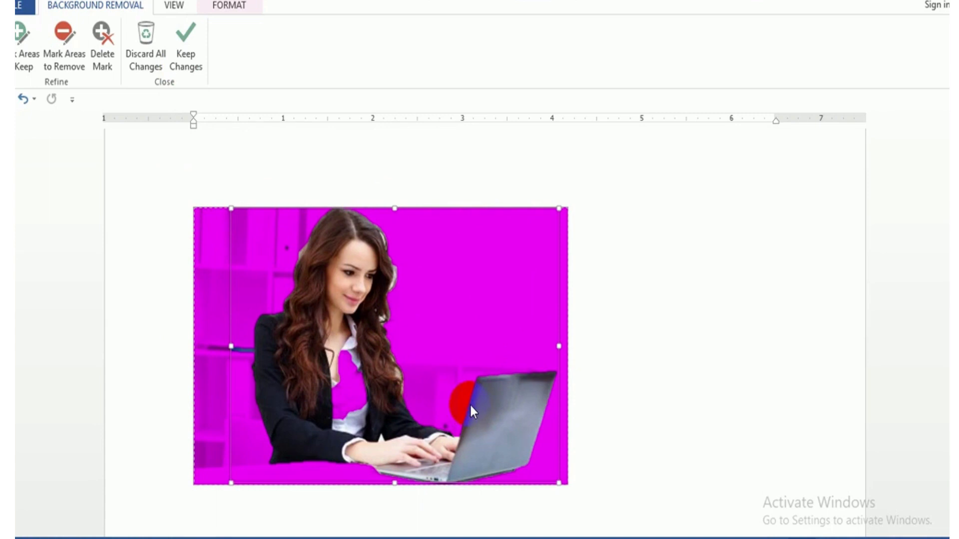
click(187, 62)
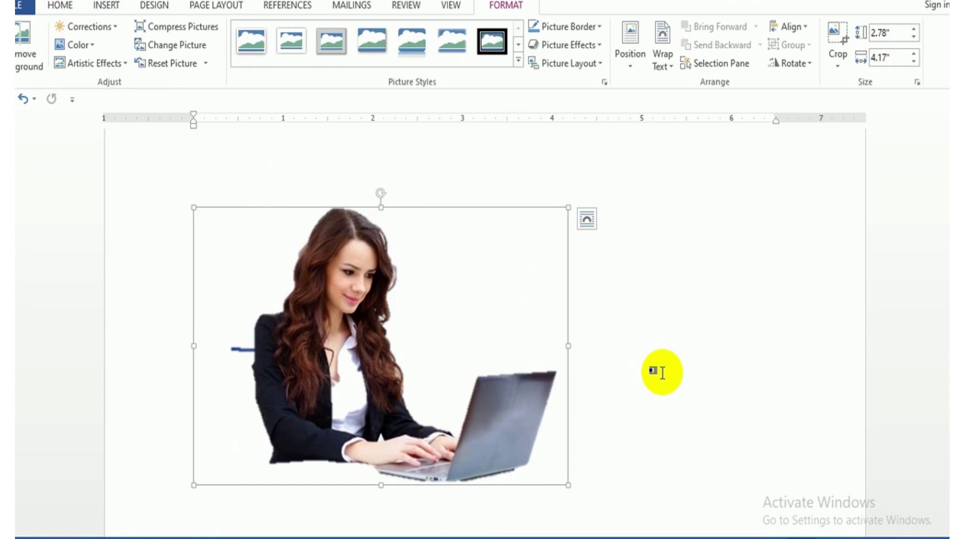
Undo the background removal and discard all of its changes to restore the original picture.
key(ctrl+z)
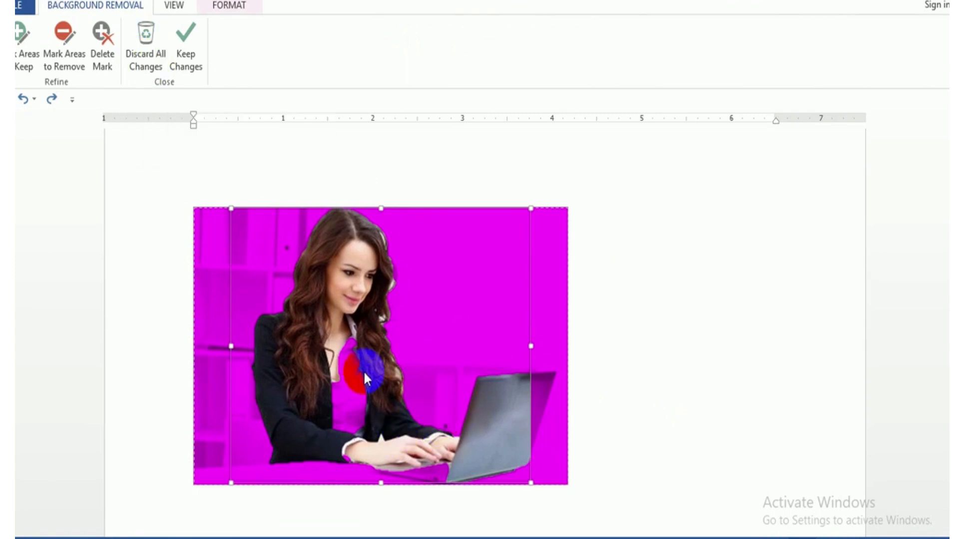
click(133, 64)
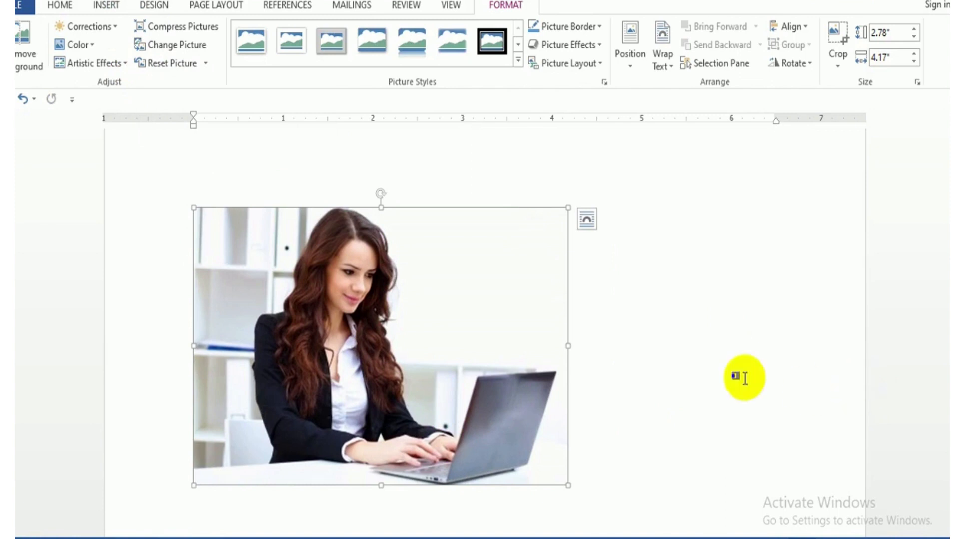
Restart the background removal and extend its area upward, downward and past the laptop's right edge.
click(23, 50)
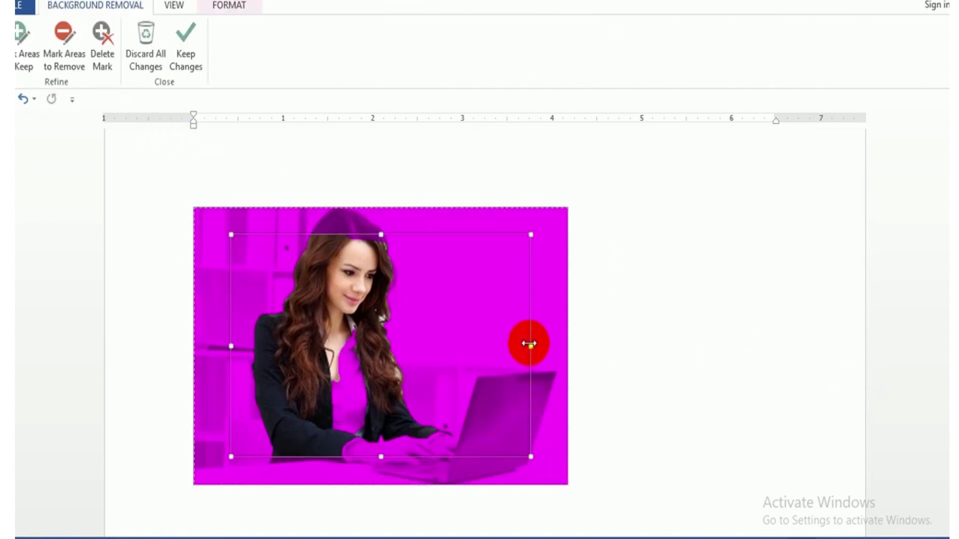
drag(531, 346, 560, 346)
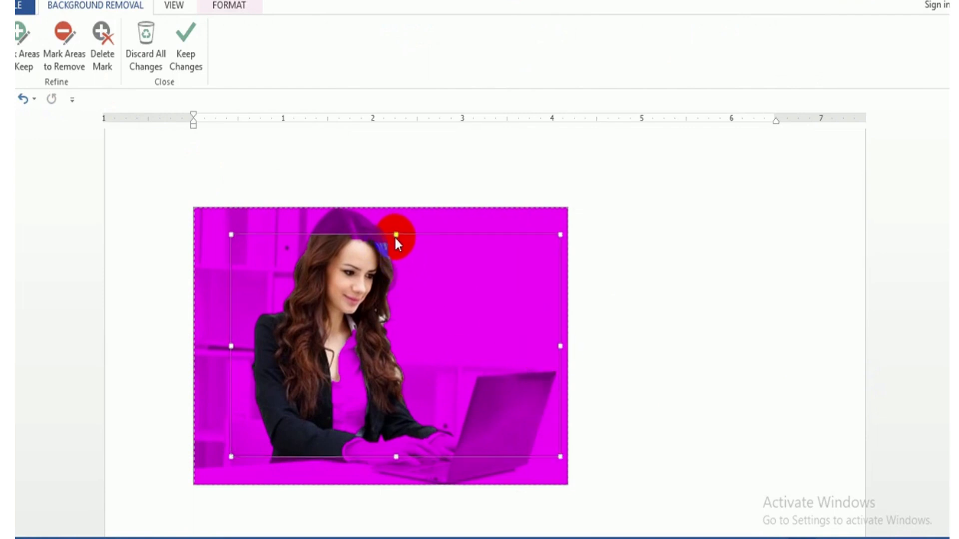
drag(396, 235, 400, 205)
drag(396, 456, 396, 484)
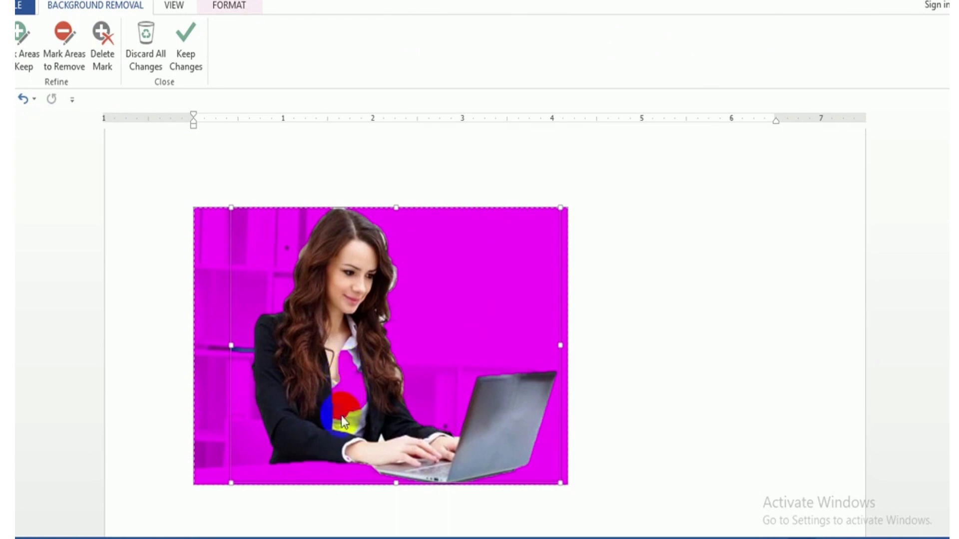
Mark the white shirt to keep and the blue bar beside the arm to remove, and keep the background removal changes.
click(24, 51)
drag(342, 404, 348, 369)
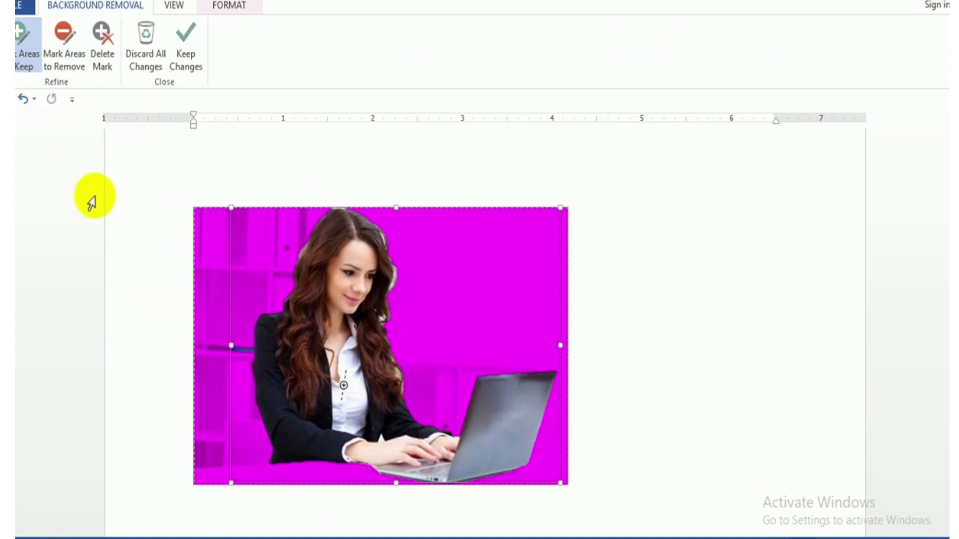
click(70, 61)
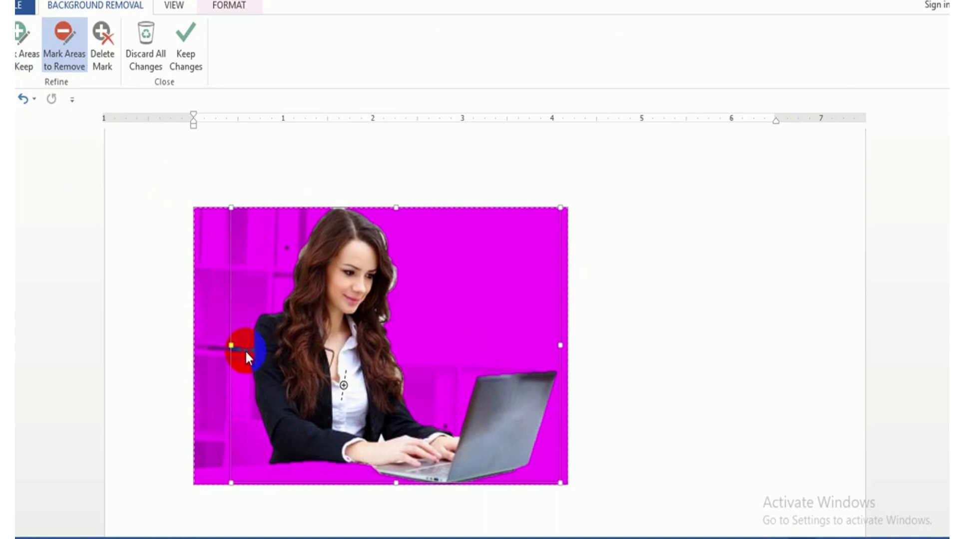
click(238, 349)
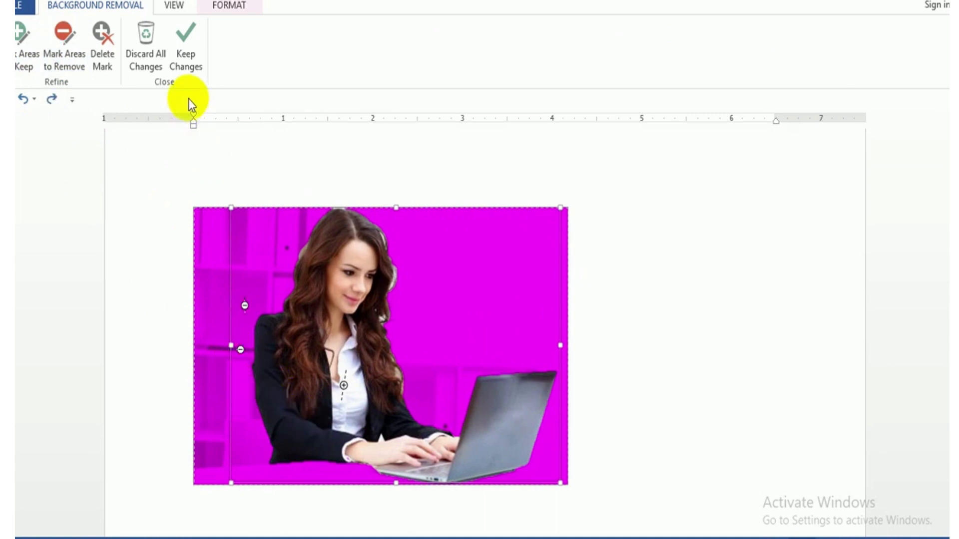
click(187, 56)
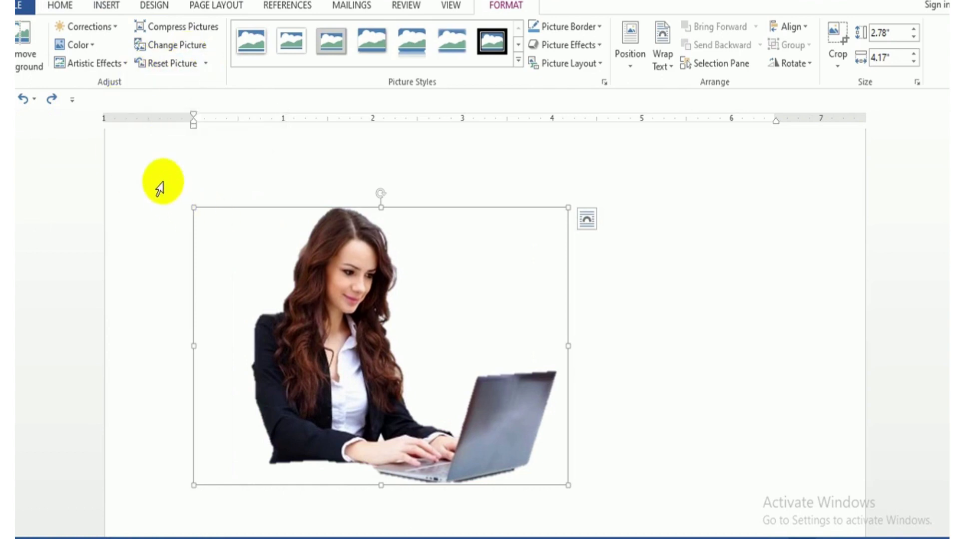
Sharpen the picture slightly and apply the correction with 0% (Normal) brightness and 0% (Normal) contrast.
click(104, 30)
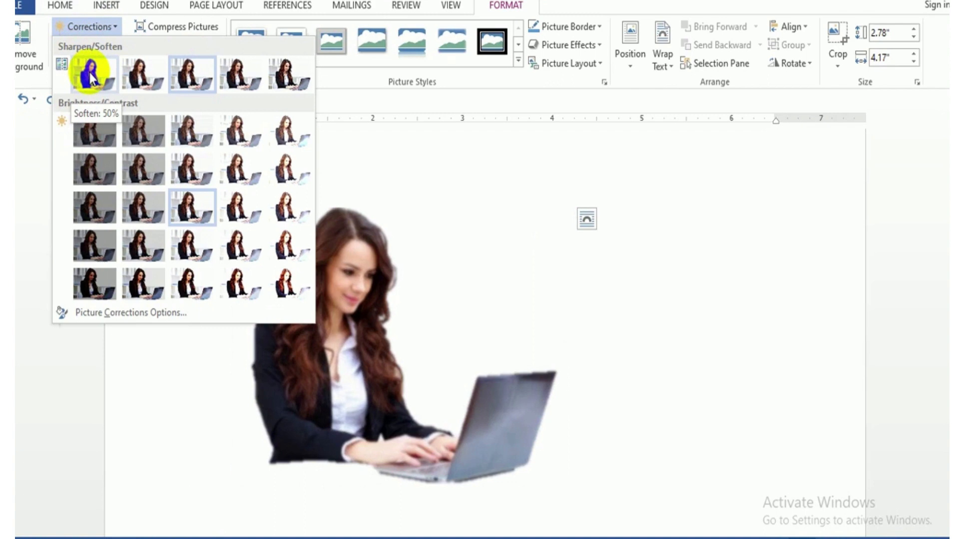
click(248, 73)
click(91, 27)
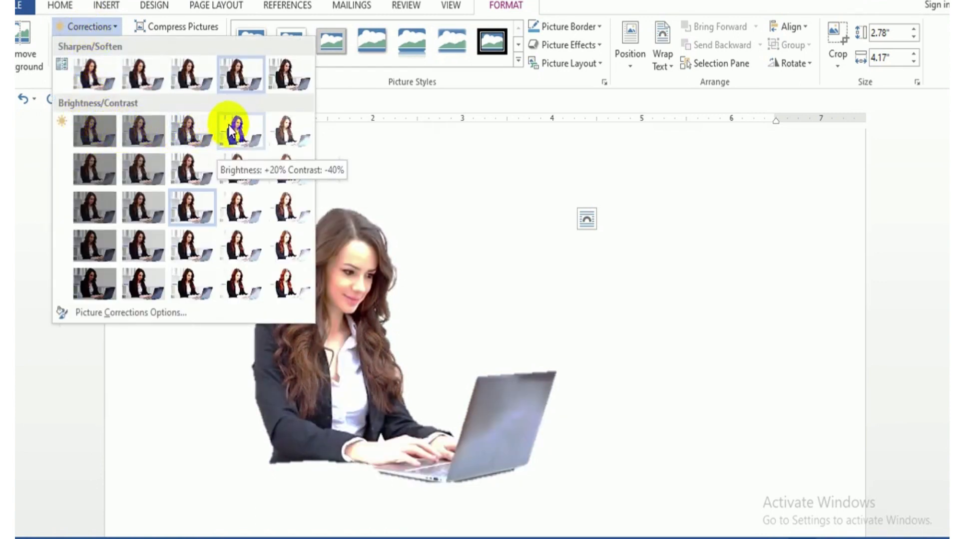
click(195, 208)
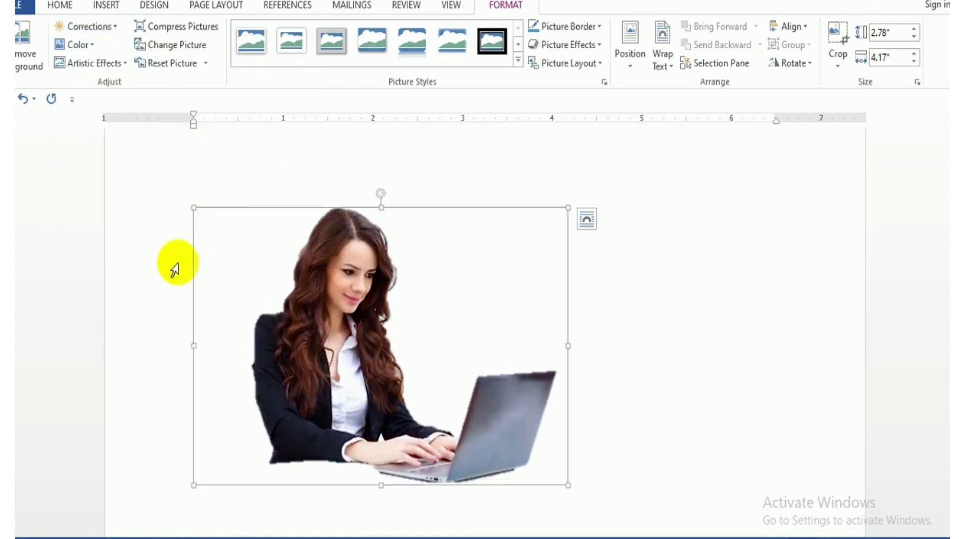
Right-align the picture between the page margins.
click(91, 52)
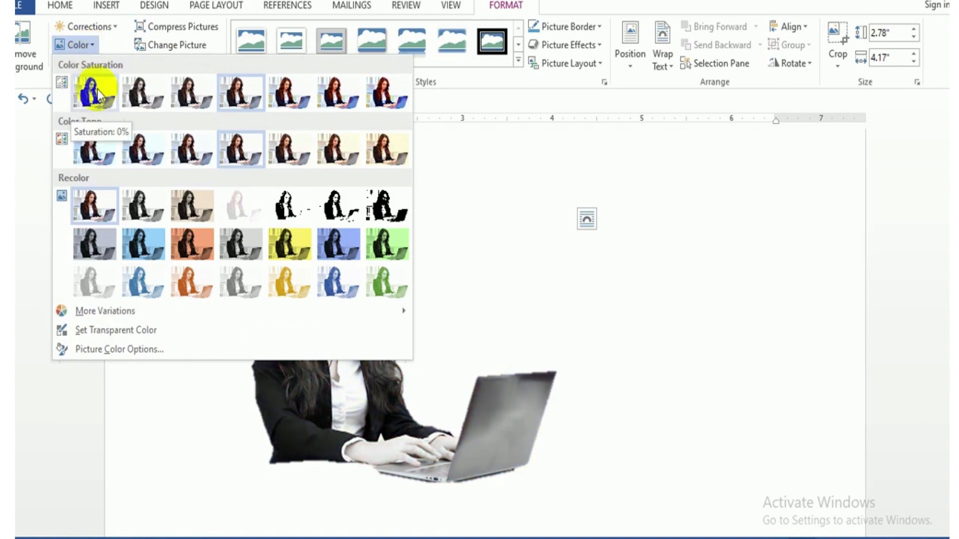
click(97, 41)
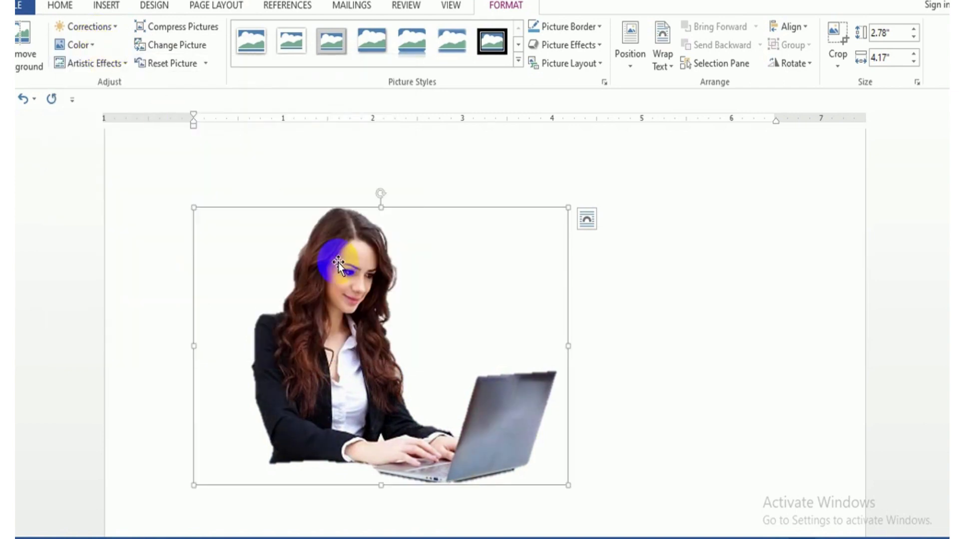
key(ctrl+r)
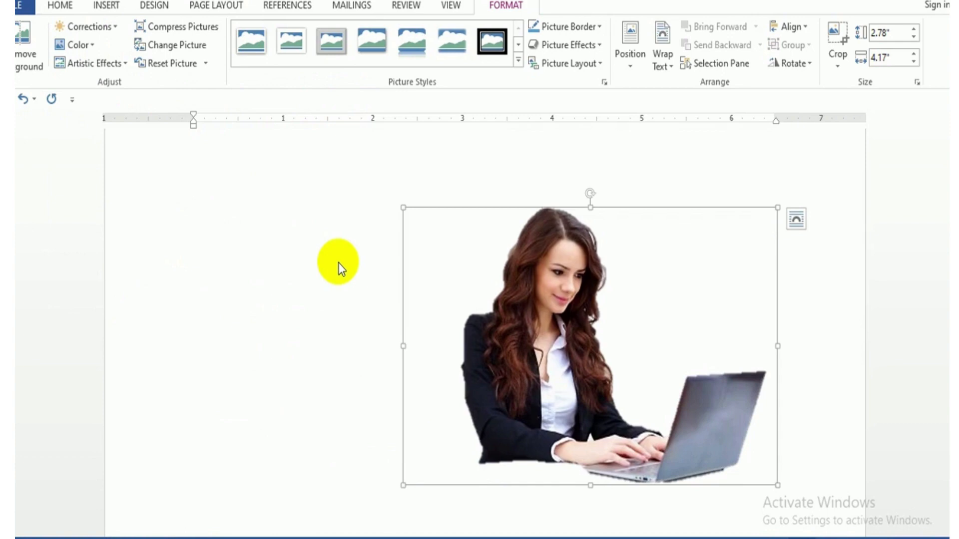
Set the picture's color saturation to 300% and apply the artistic effect with a canvas-like texture.
click(94, 44)
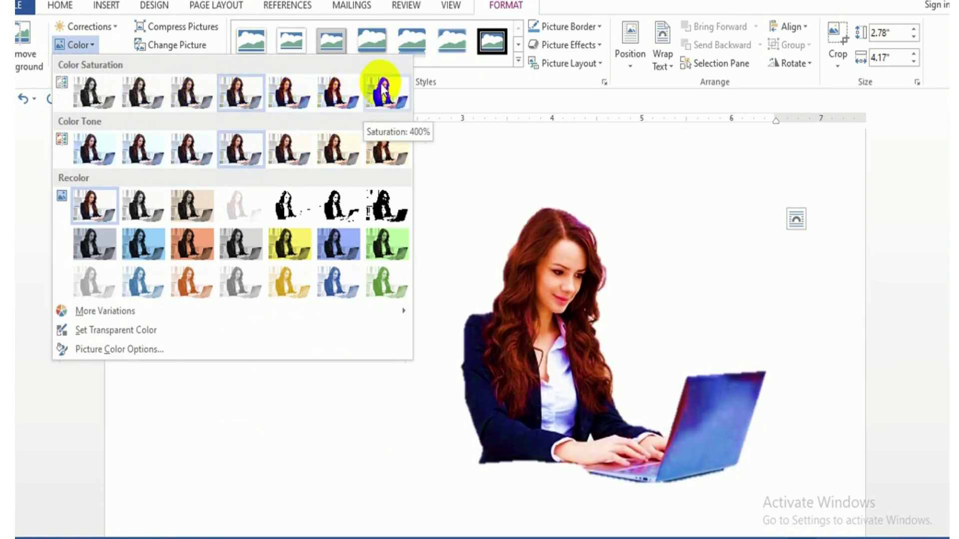
click(342, 93)
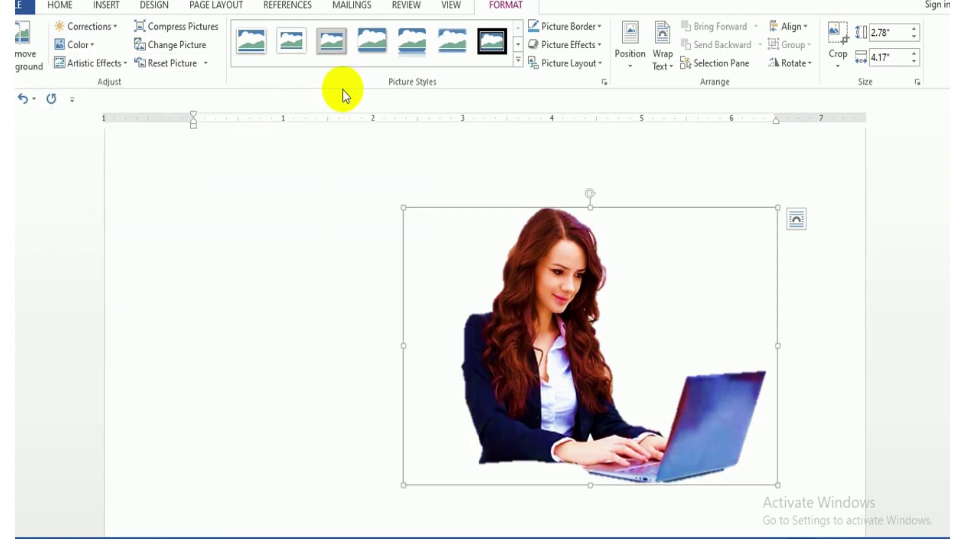
click(114, 68)
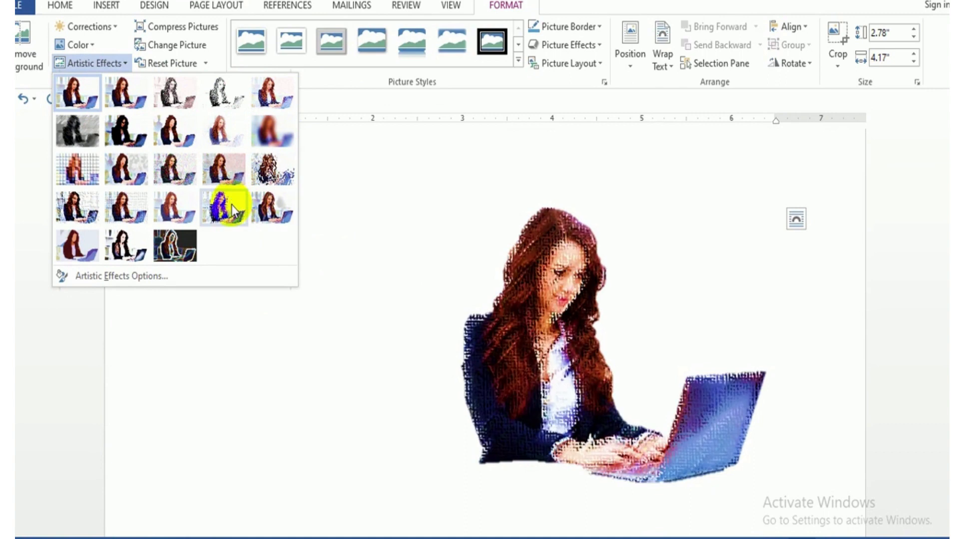
click(130, 201)
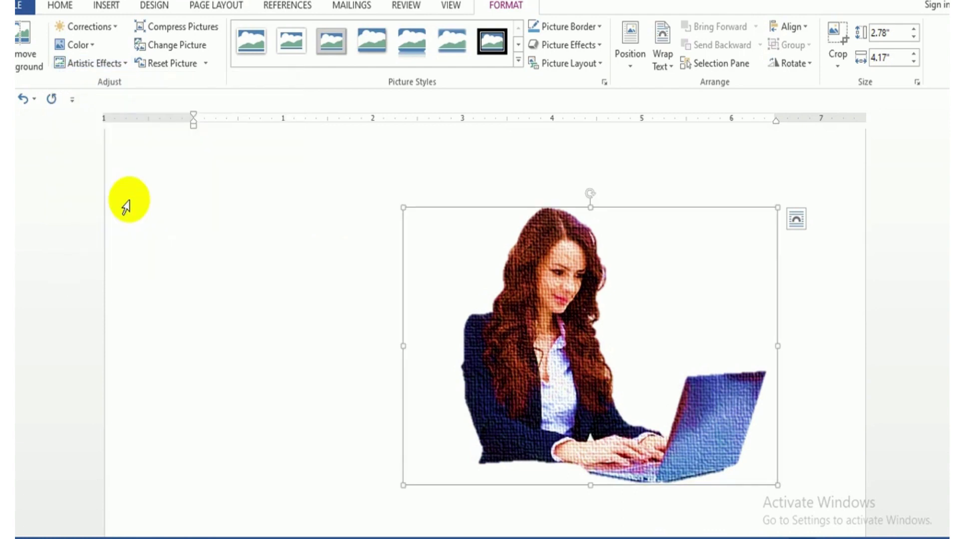
Reset the picture to discard all of its formatting changes.
click(174, 68)
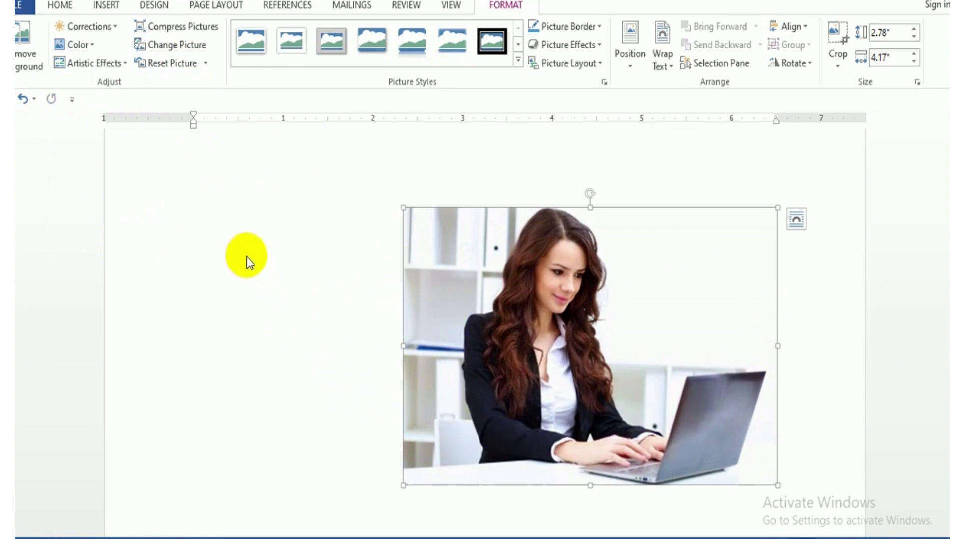
Replace the picture with computerbyte (2).jpg from the computer's Desktop folder and undo the replacement.
click(160, 47)
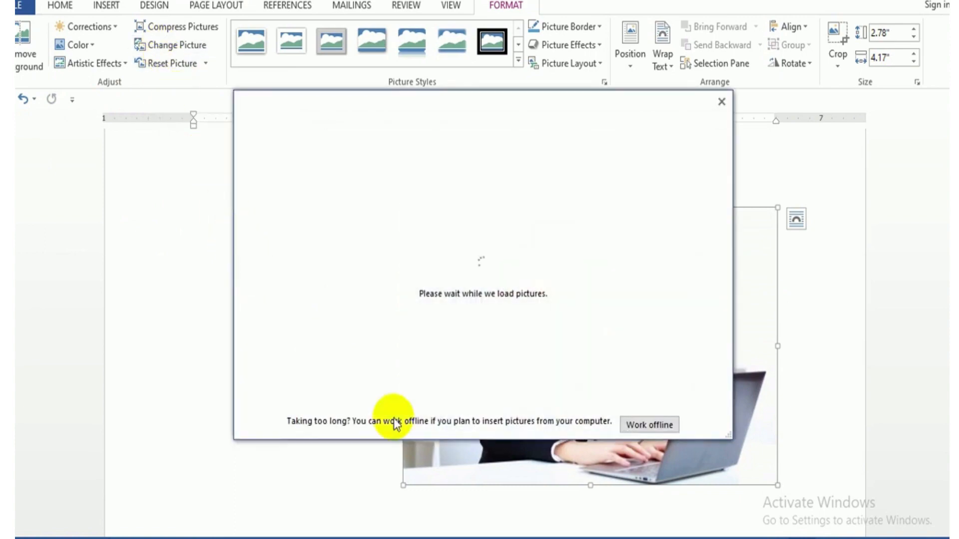
click(649, 425)
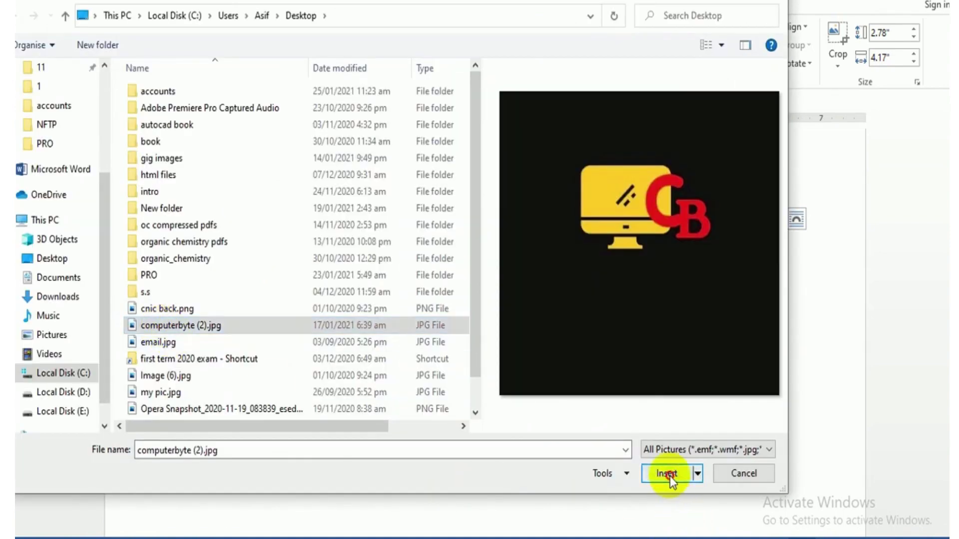
click(668, 474)
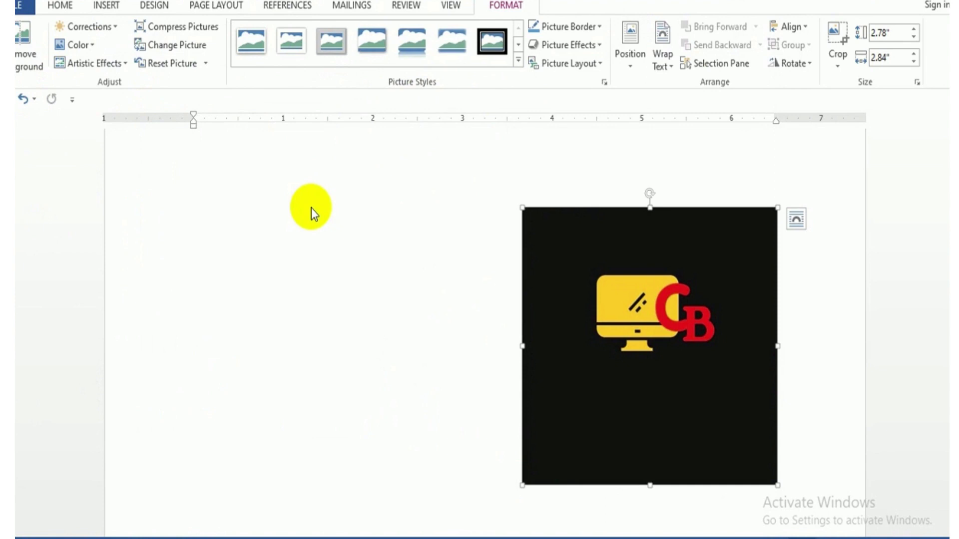
key(ctrl+z)
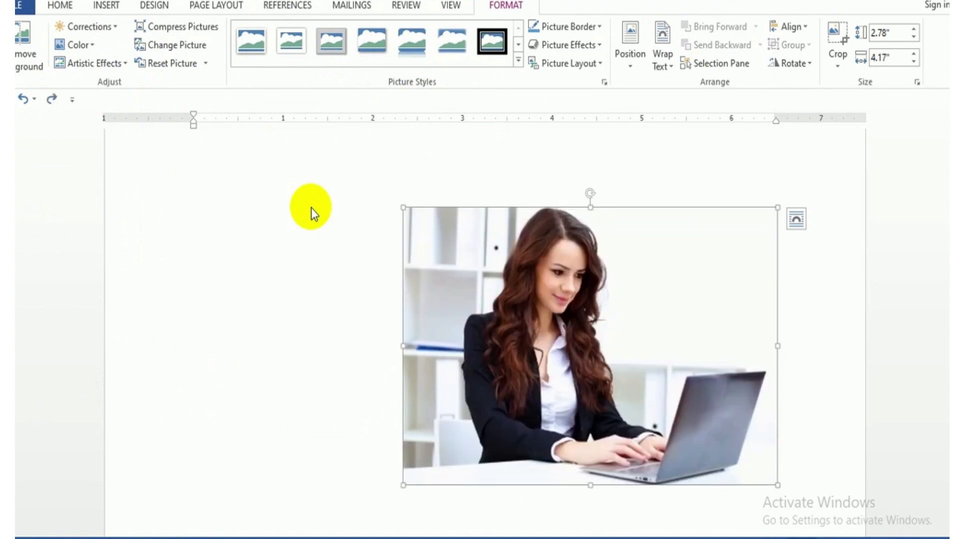
Apply a rounded-corner picture style with a soft shadow and add a light blue 2¼ pt border to the picture.
click(518, 56)
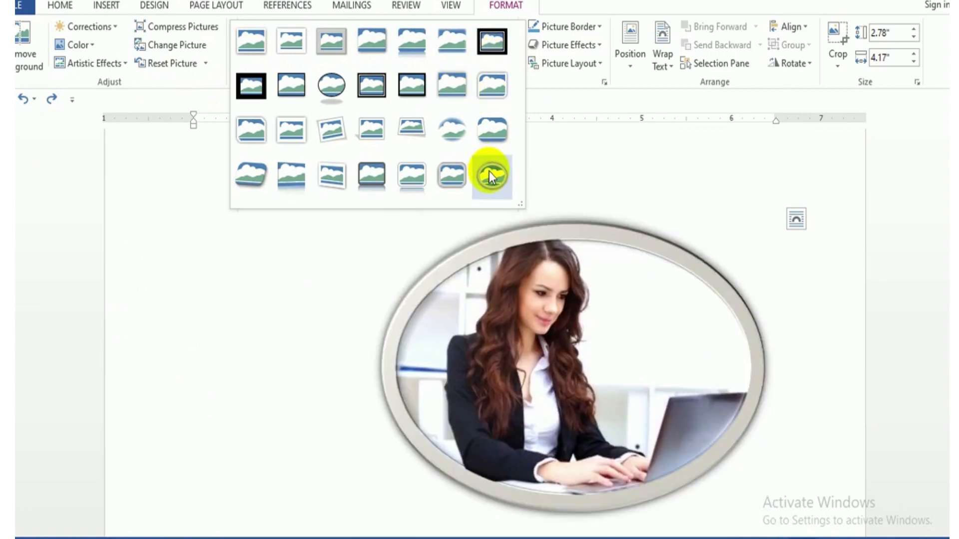
click(454, 176)
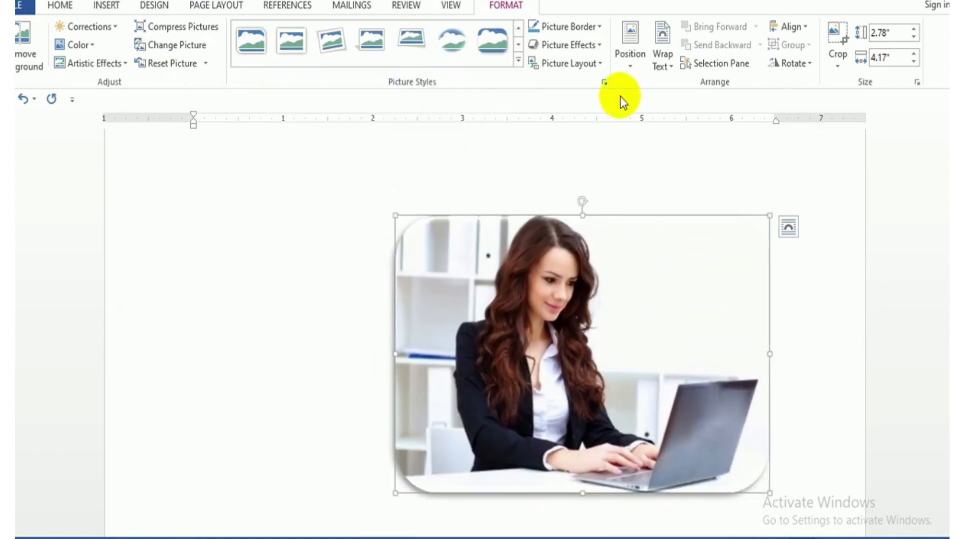
click(599, 28)
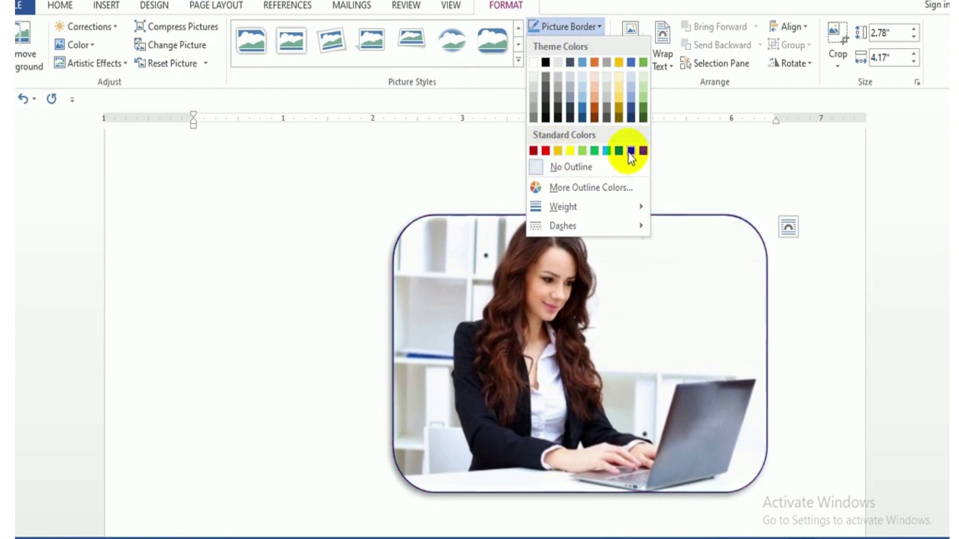
click(607, 151)
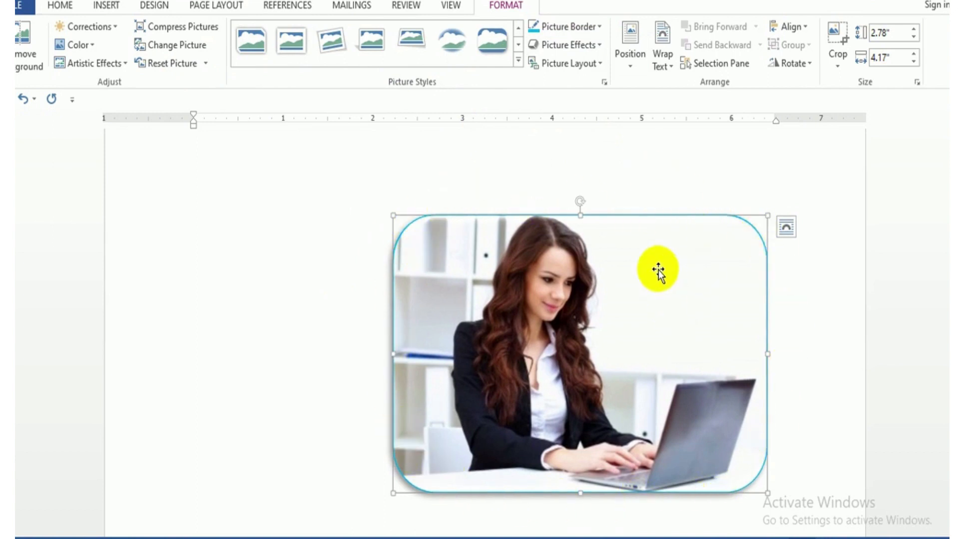
click(594, 28)
mouse_move(571, 203)
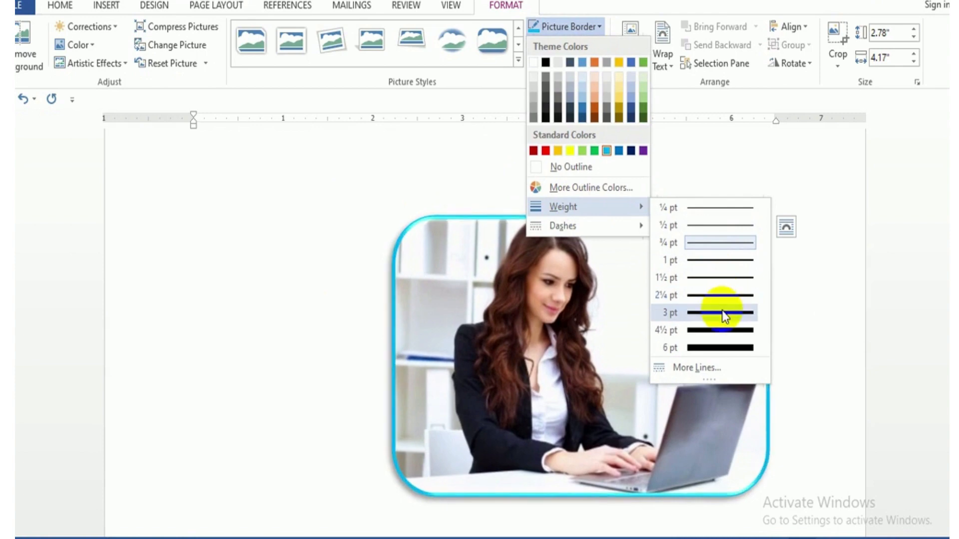
click(721, 294)
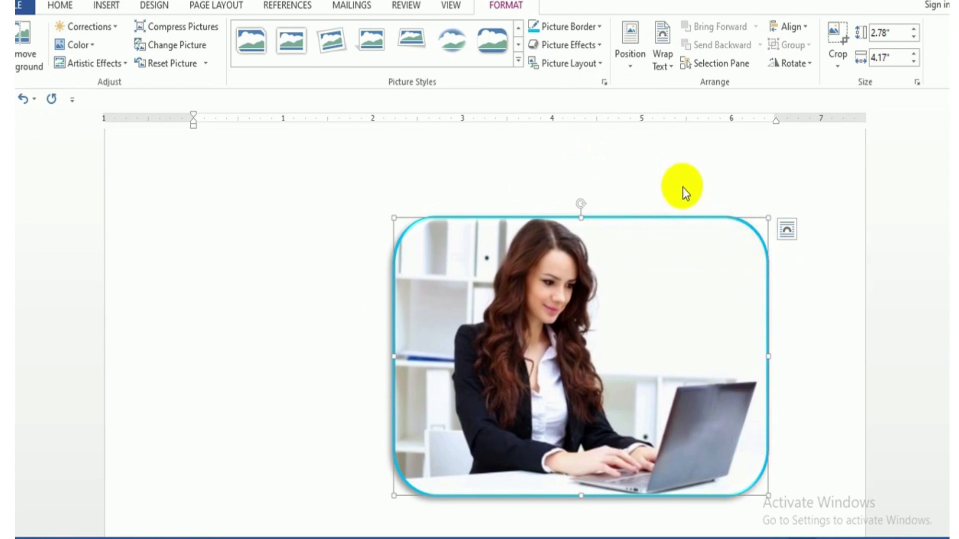
Reset the picture to discard its style and border.
click(592, 27)
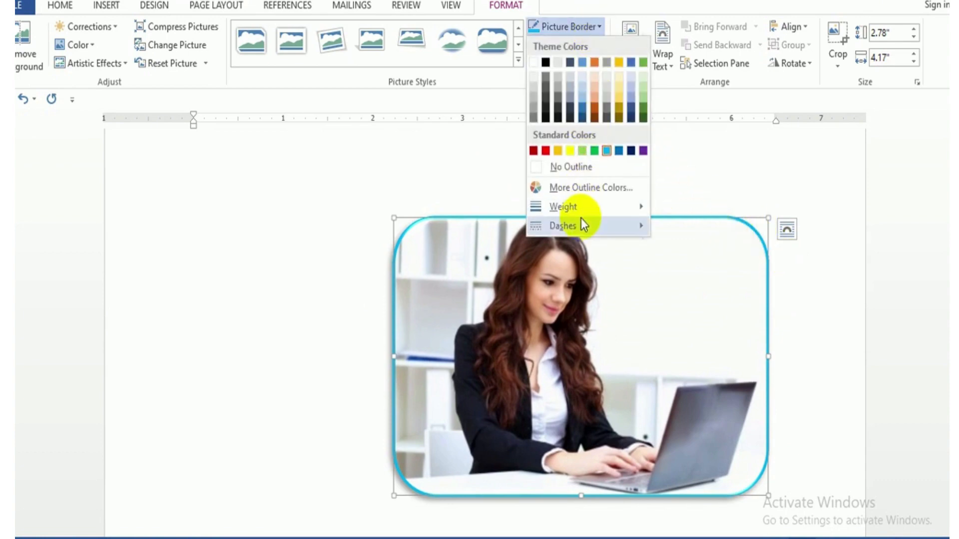
mouse_move(581, 226)
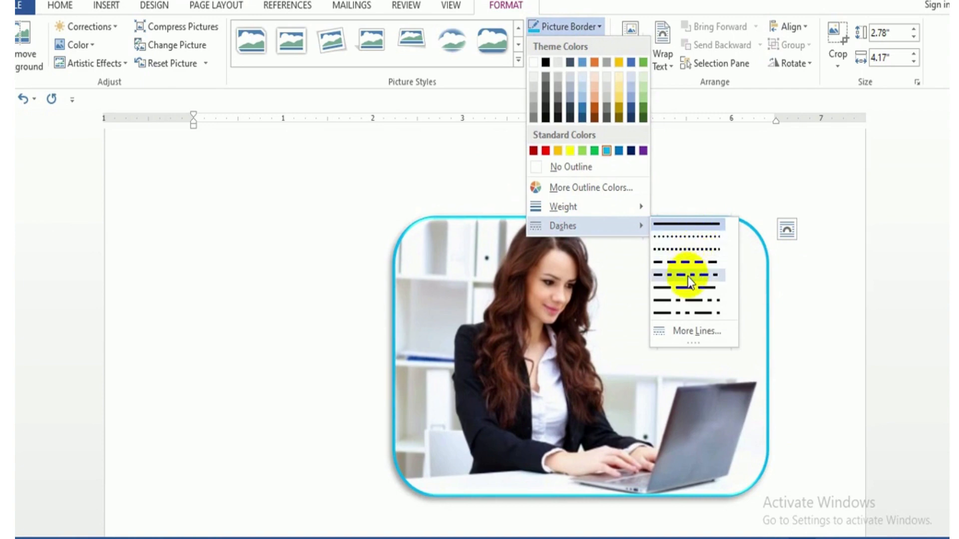
click(494, 145)
click(519, 62)
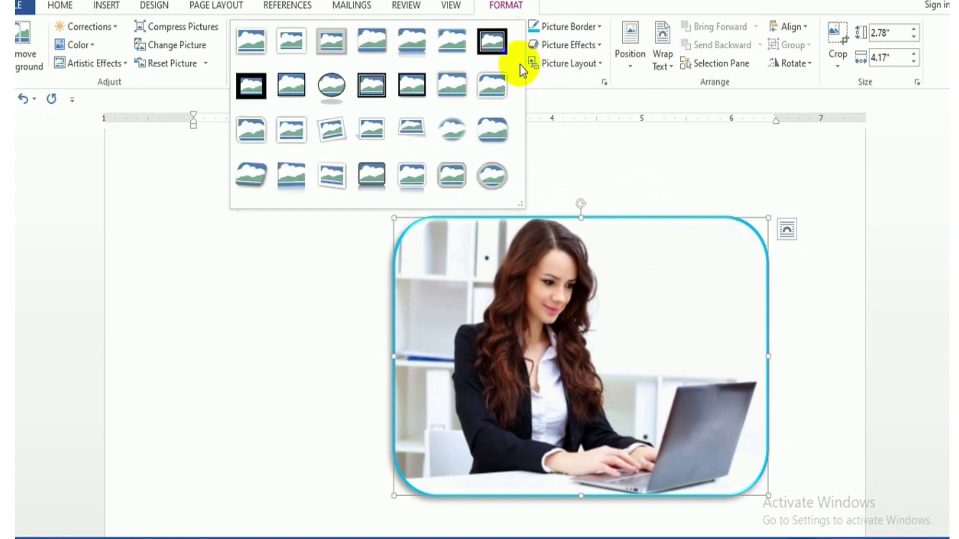
click(176, 62)
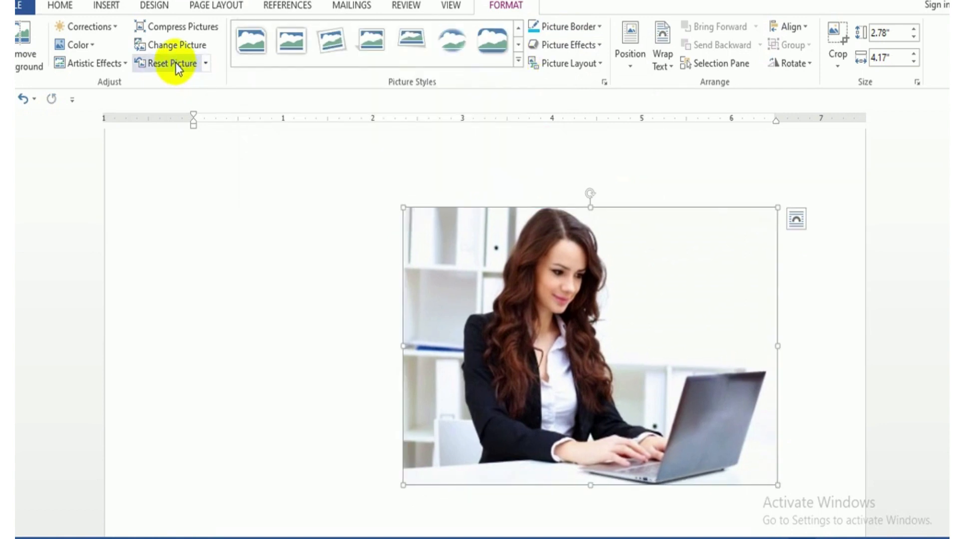
Give the picture a light blue border with a 2¼ pt weight and the dash line pattern.
click(585, 29)
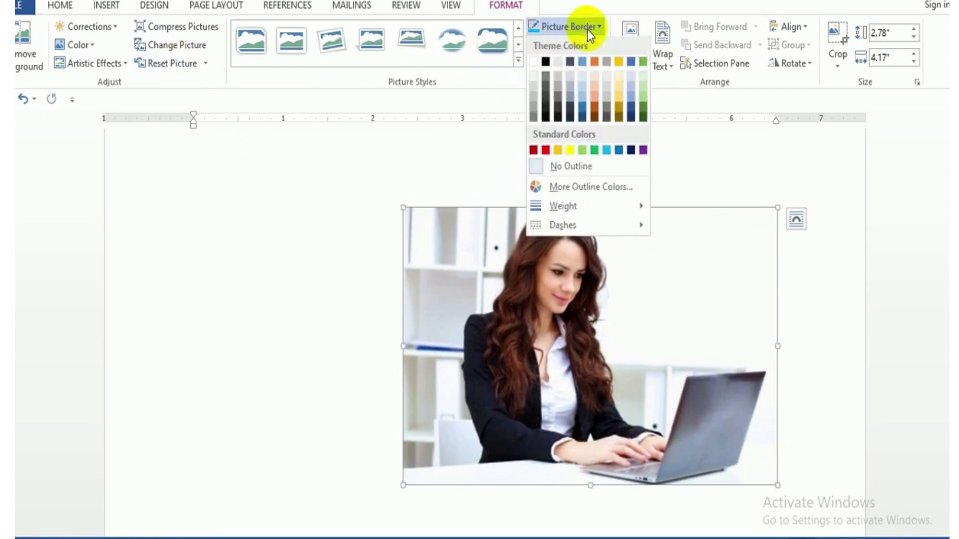
click(603, 149)
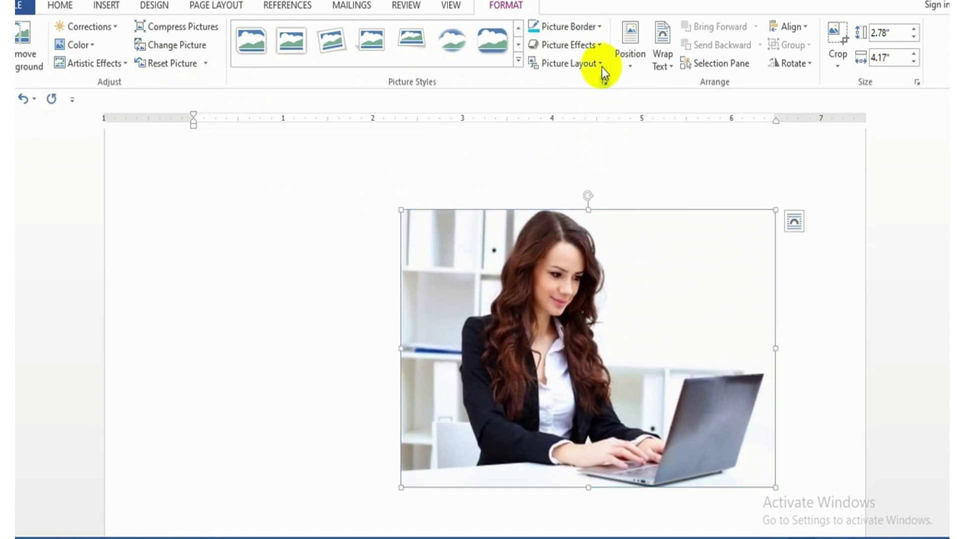
click(598, 28)
mouse_move(599, 207)
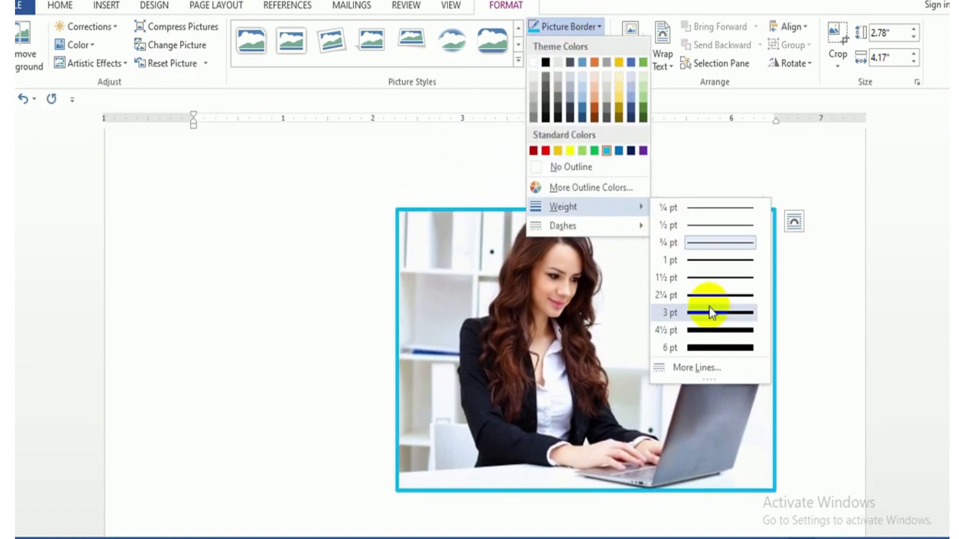
click(710, 296)
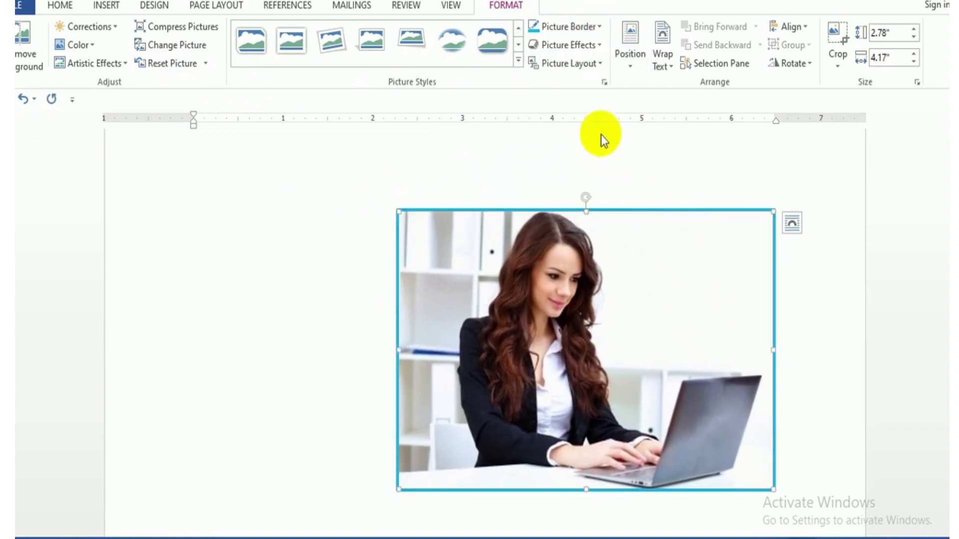
click(597, 28)
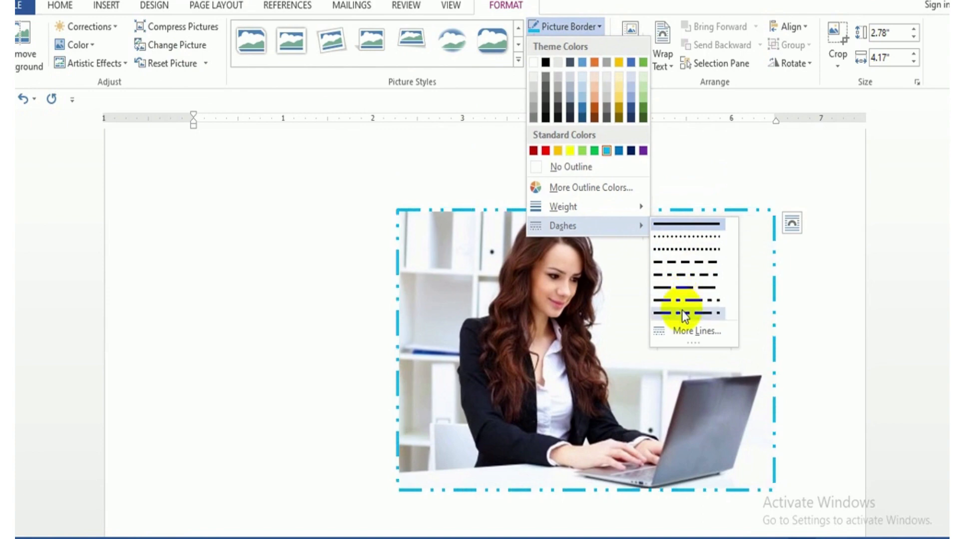
click(684, 263)
Center the picture horizontally between the page margins.
click(594, 51)
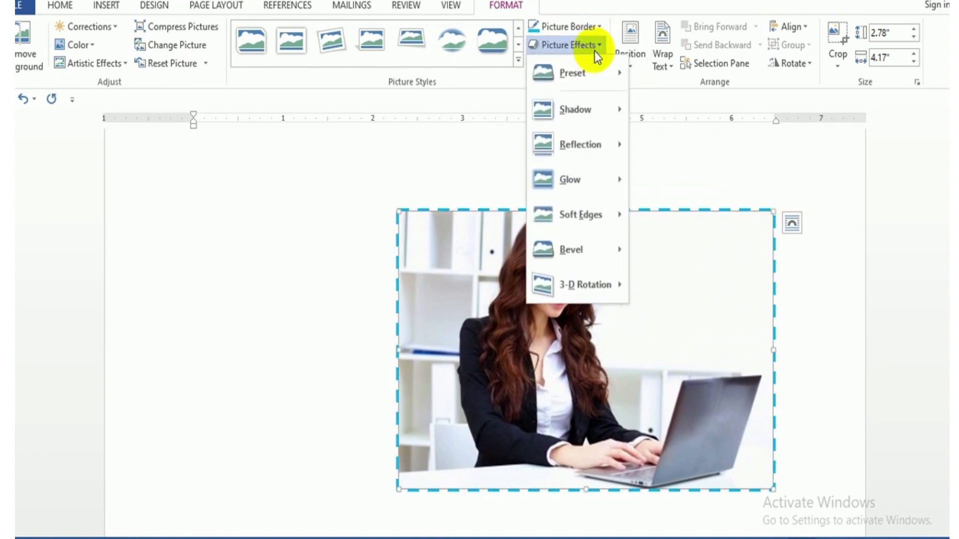
mouse_move(592, 68)
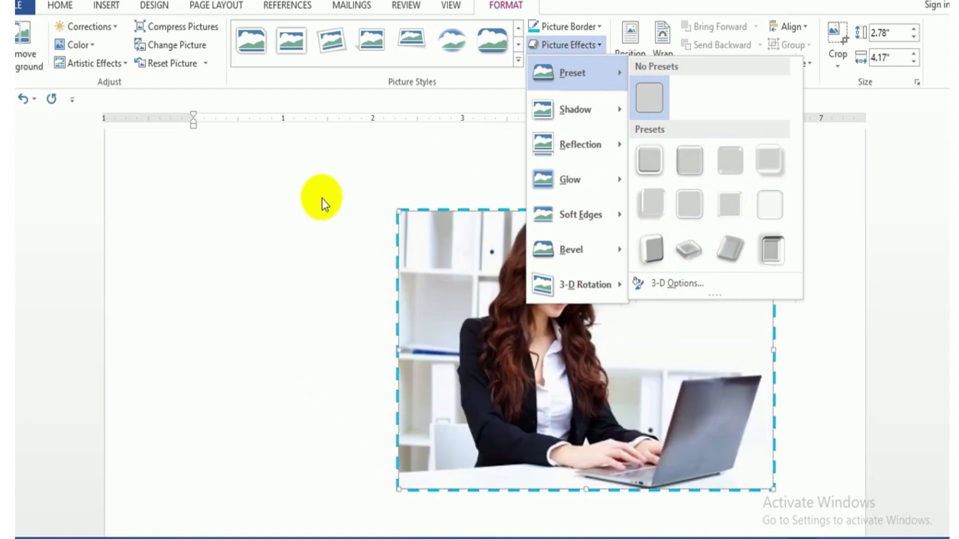
click(309, 215)
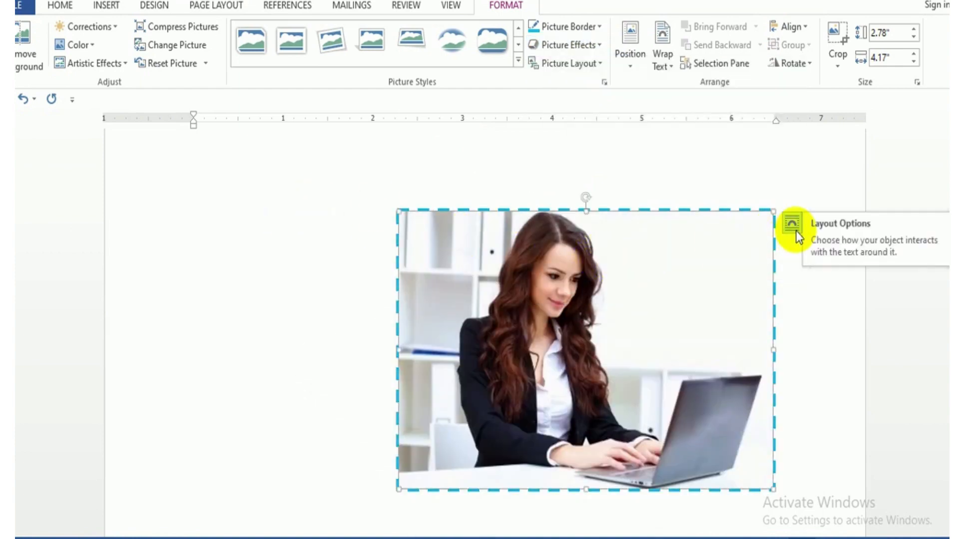
key(ctrl+e)
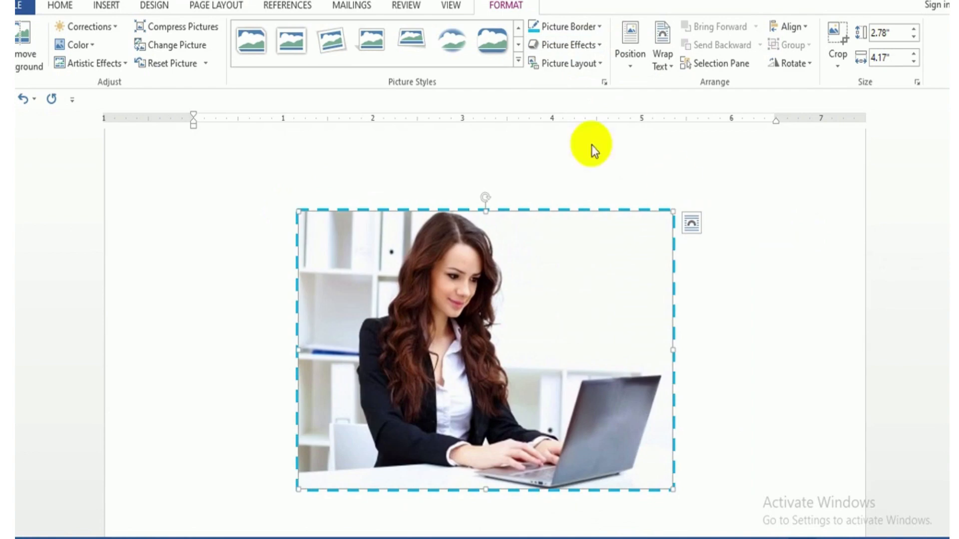
Preview shadow and reflection variations on the picture and apply the 25 Point soft edges effect.
click(569, 44)
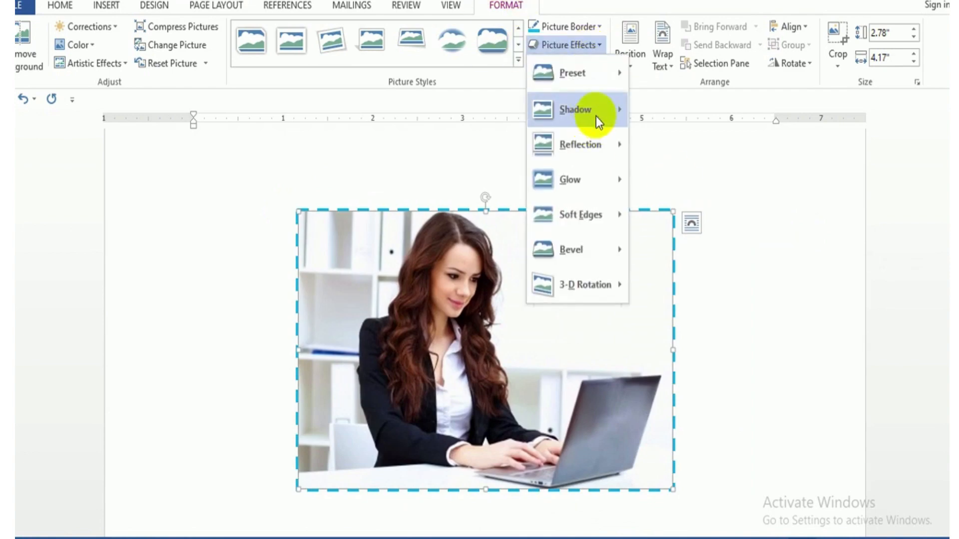
mouse_move(595, 115)
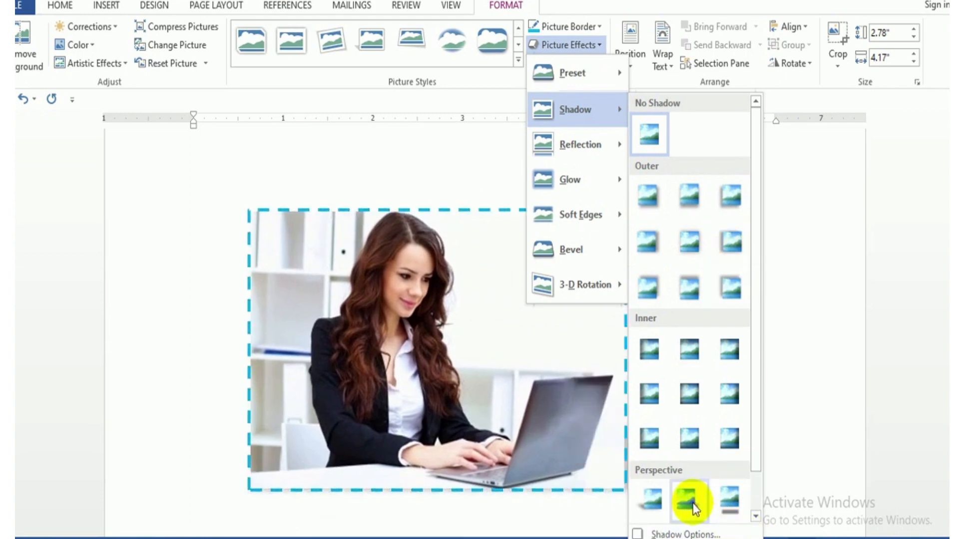
mouse_move(561, 146)
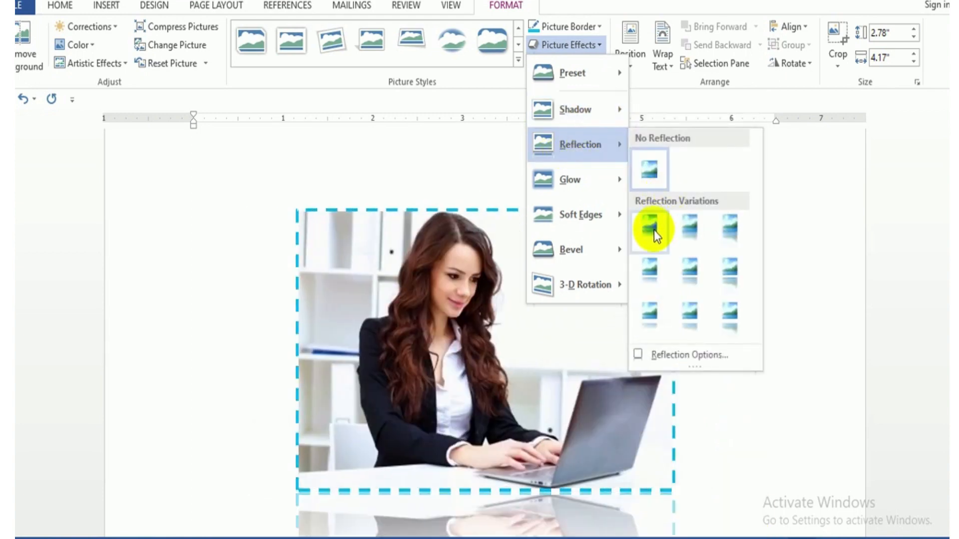
click(828, 298)
scroll(700, 253, down, 2)
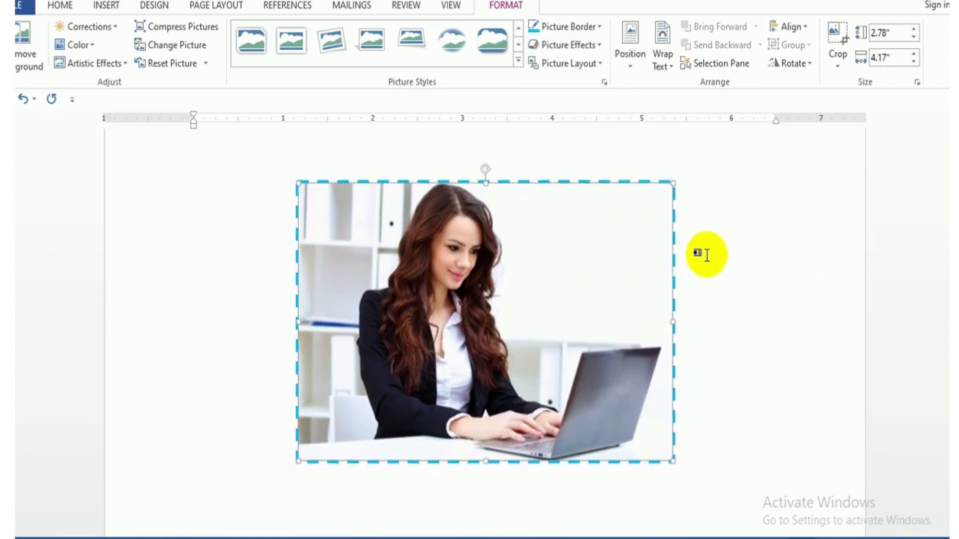
click(592, 46)
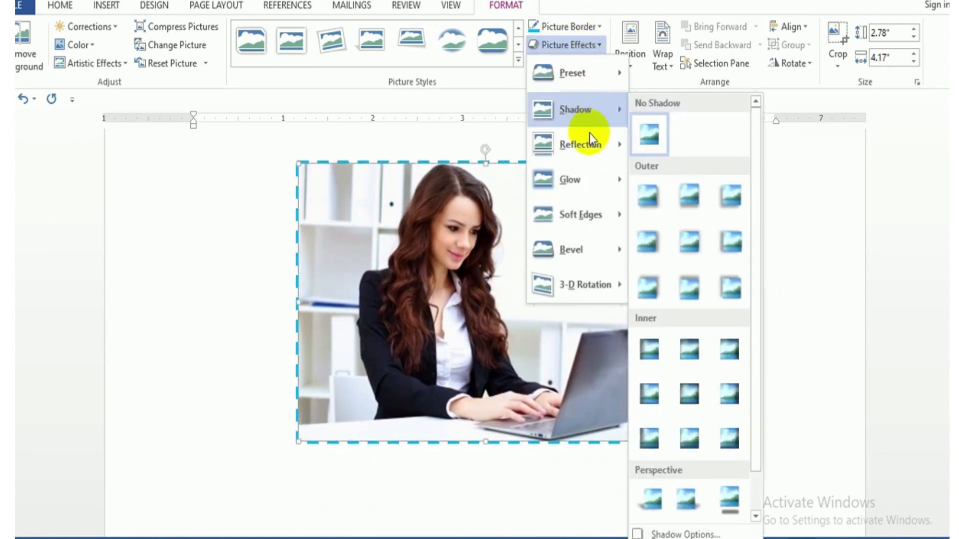
mouse_move(593, 145)
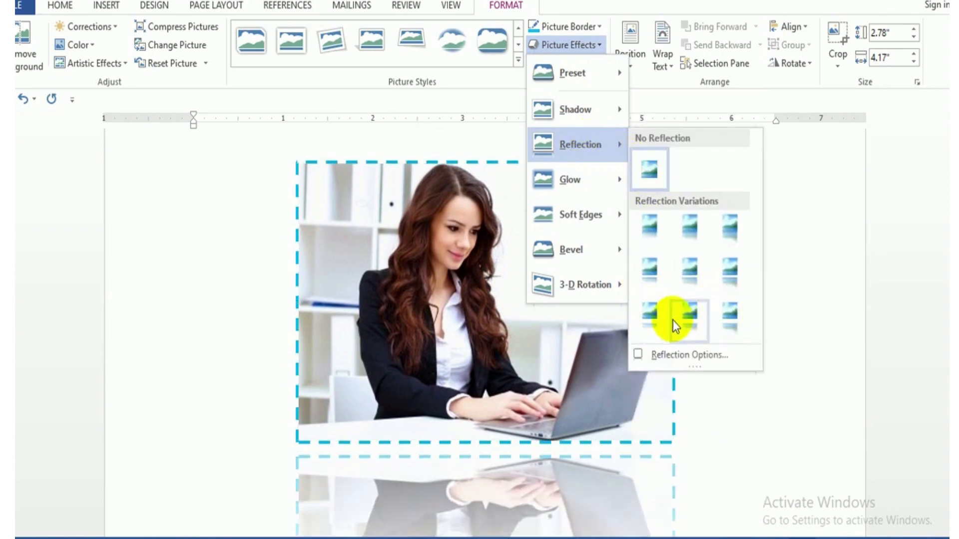
mouse_move(601, 181)
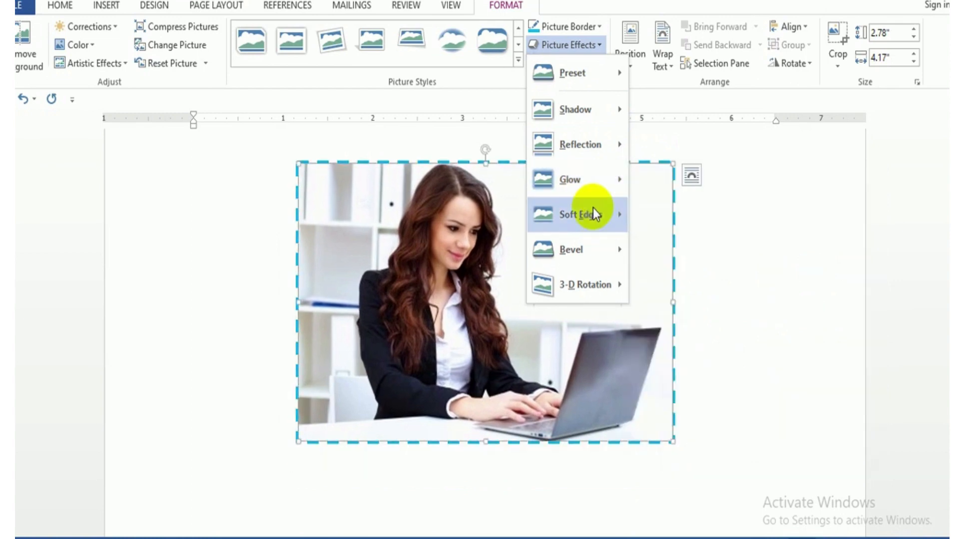
mouse_move(593, 209)
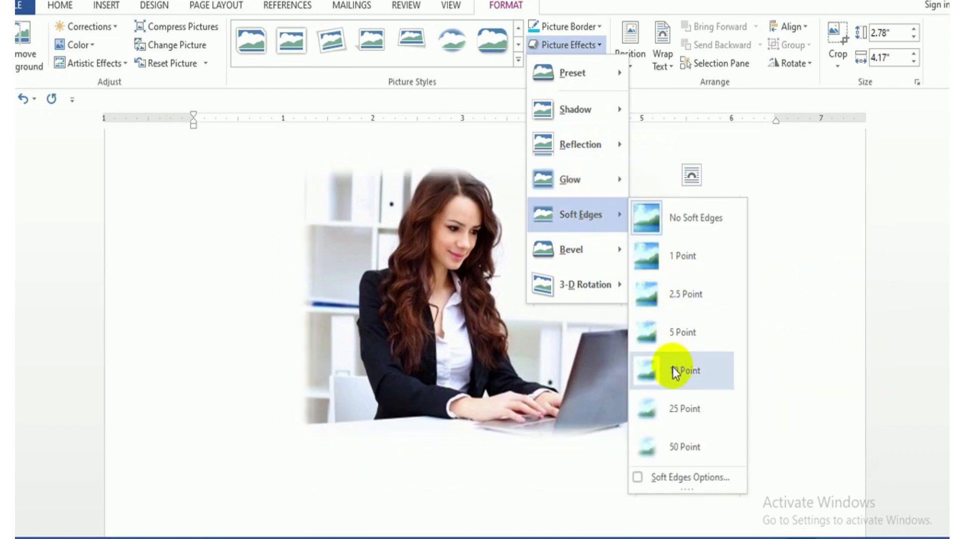
click(668, 407)
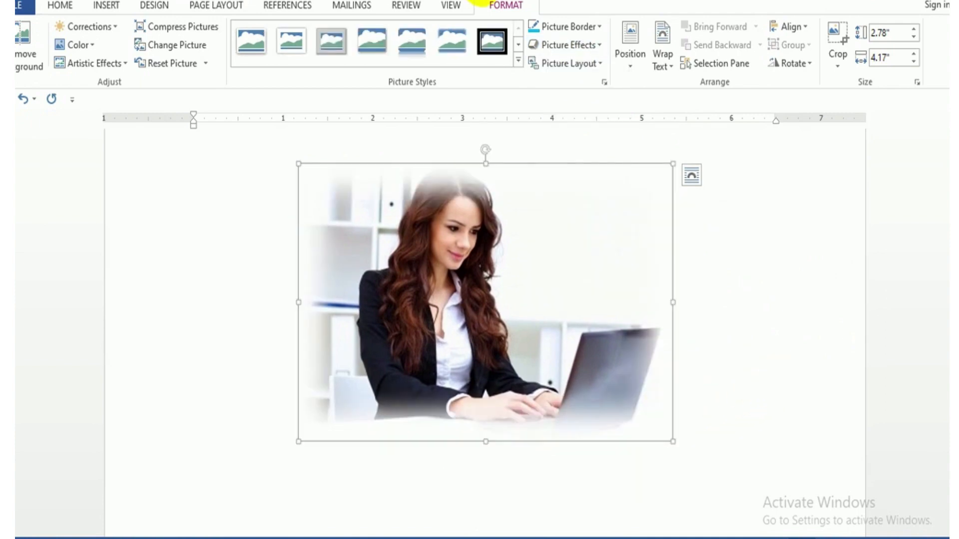
Convert the picture to the SmartArt picture layout that places it beside a text circle inside a blue ring.
click(591, 67)
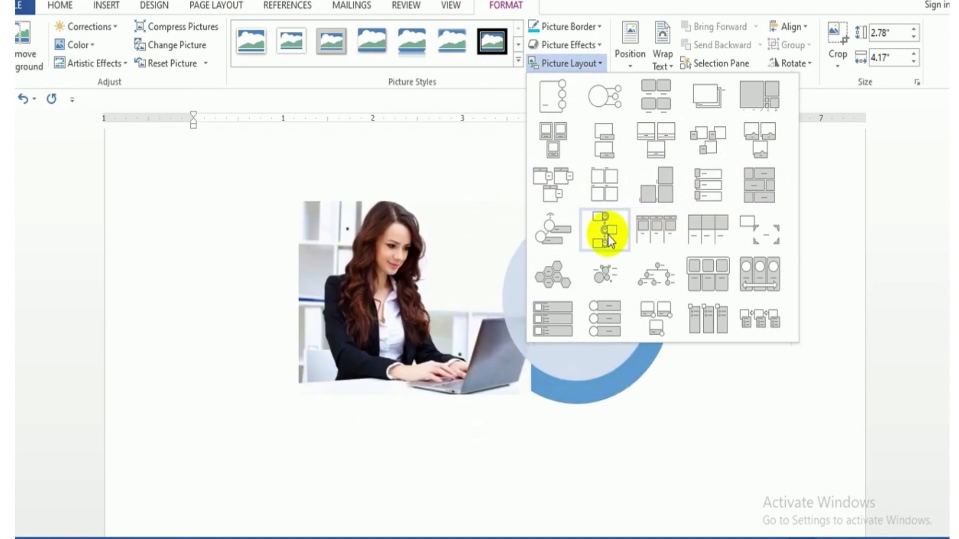
click(605, 230)
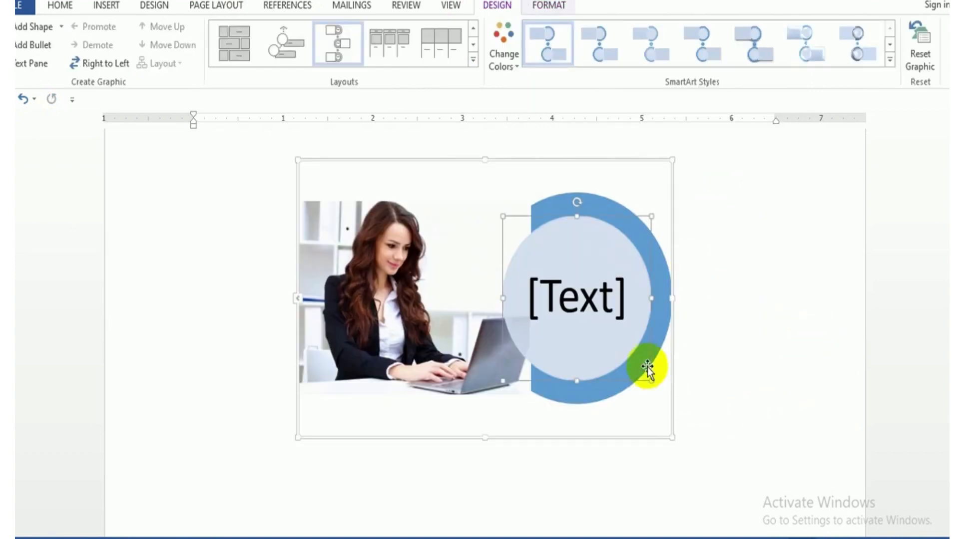
Enter "Laptop" as the text in the graphic's circle and undo the entry.
click(594, 307)
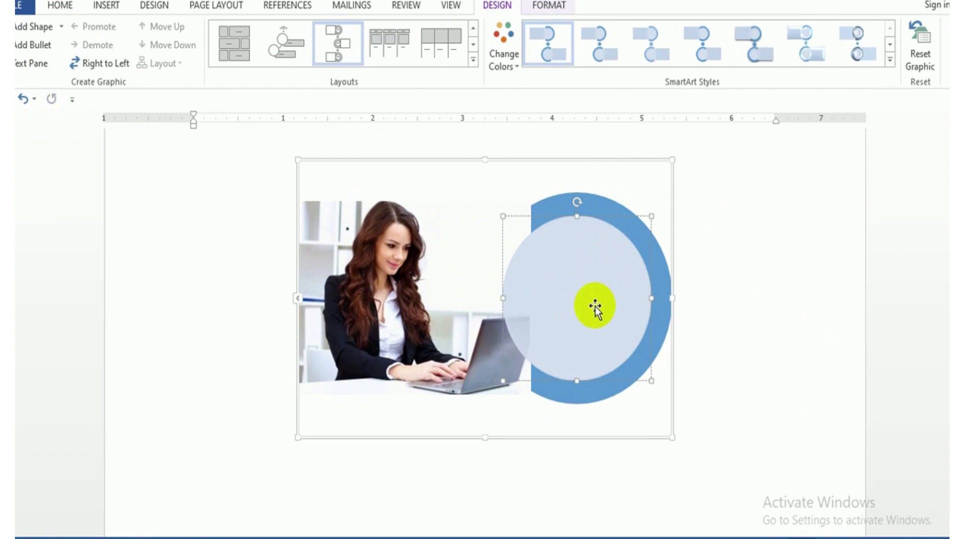
text(L)
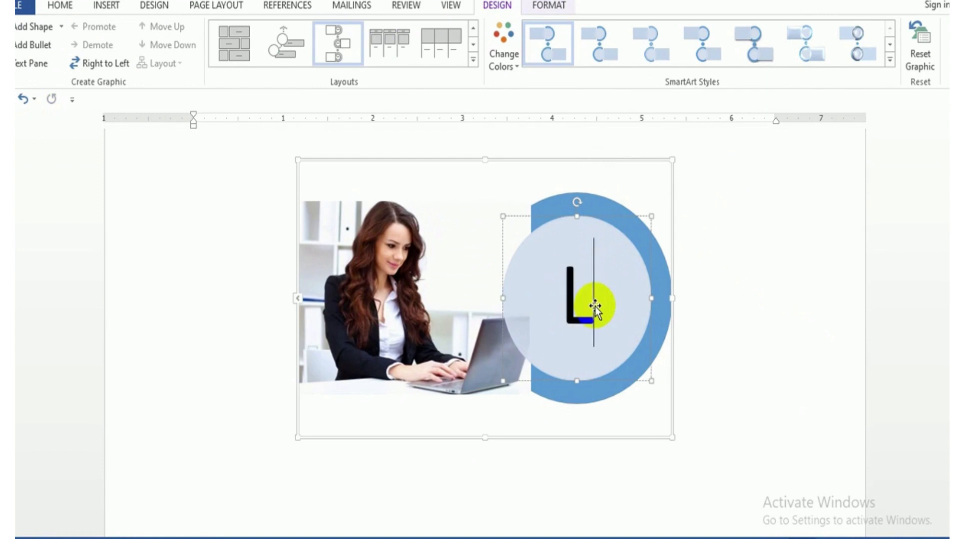
text(apto)
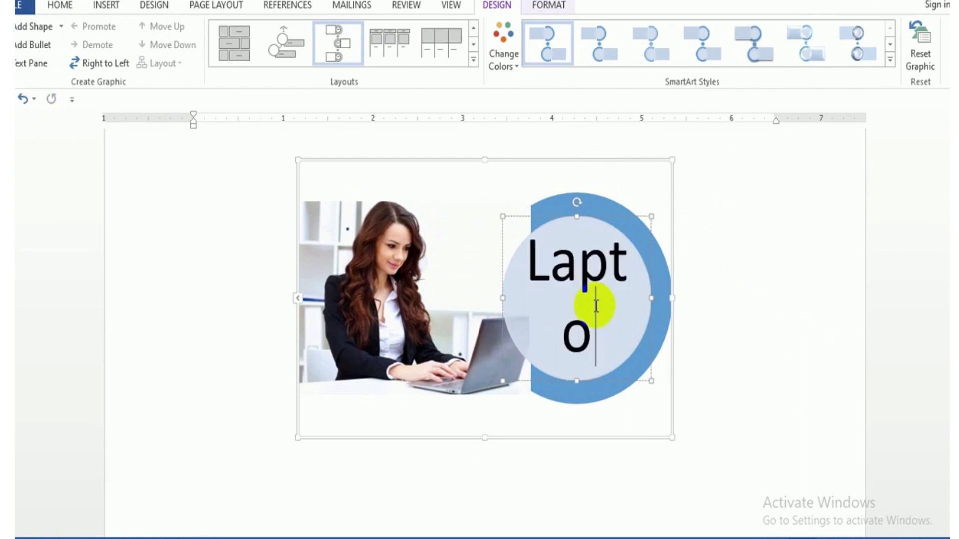
text(p)
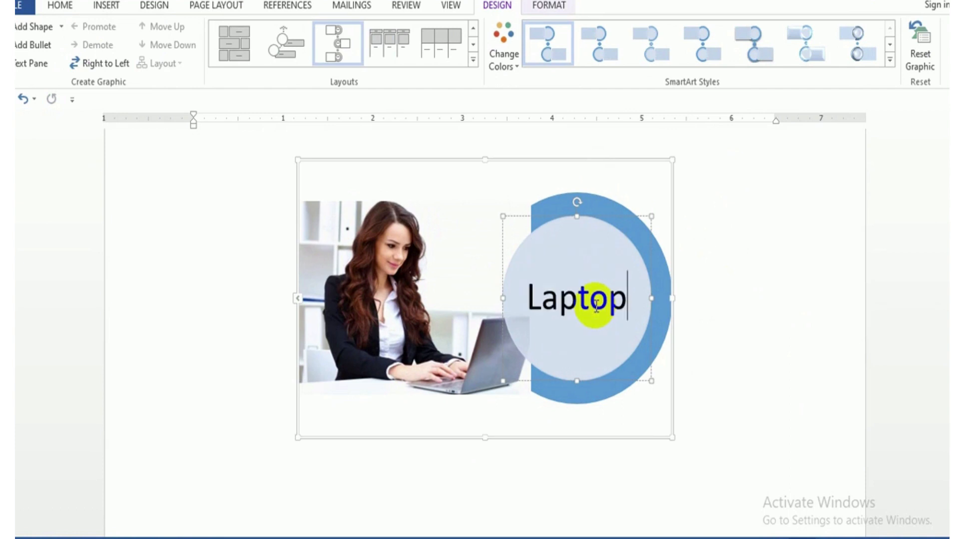
key(ctrl+z)
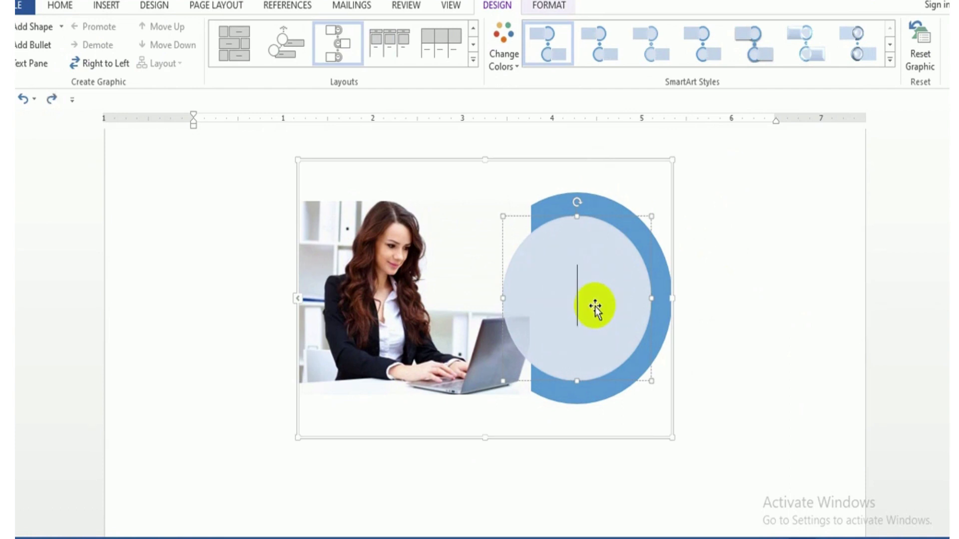
Undo the picture's conversion to a SmartArt layout and preview the text-wrapping position presets without applying one.
key(ctrl+z)
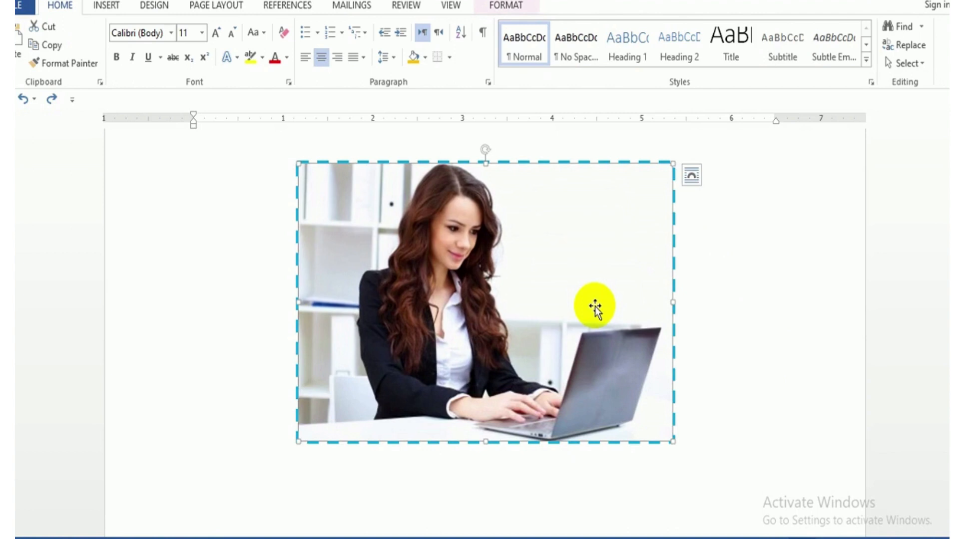
click(526, 6)
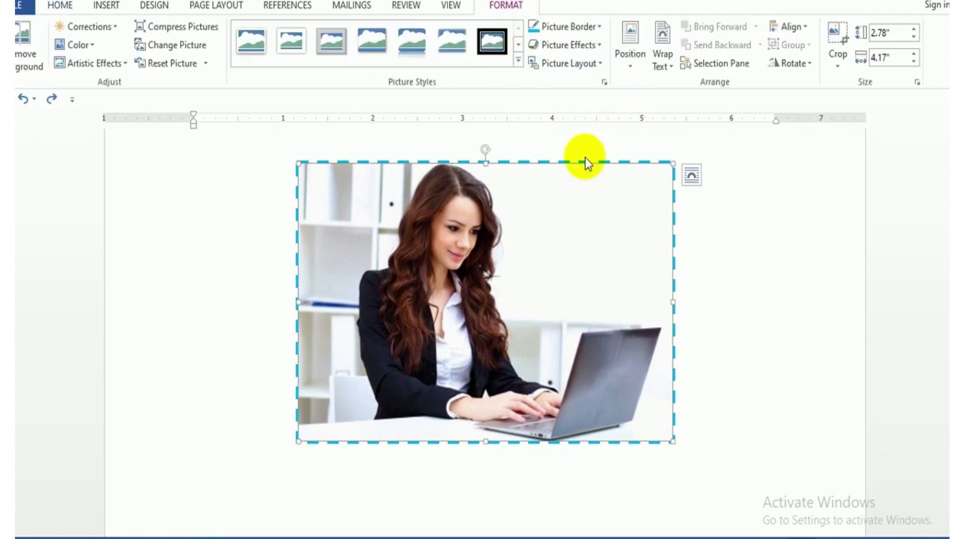
click(626, 65)
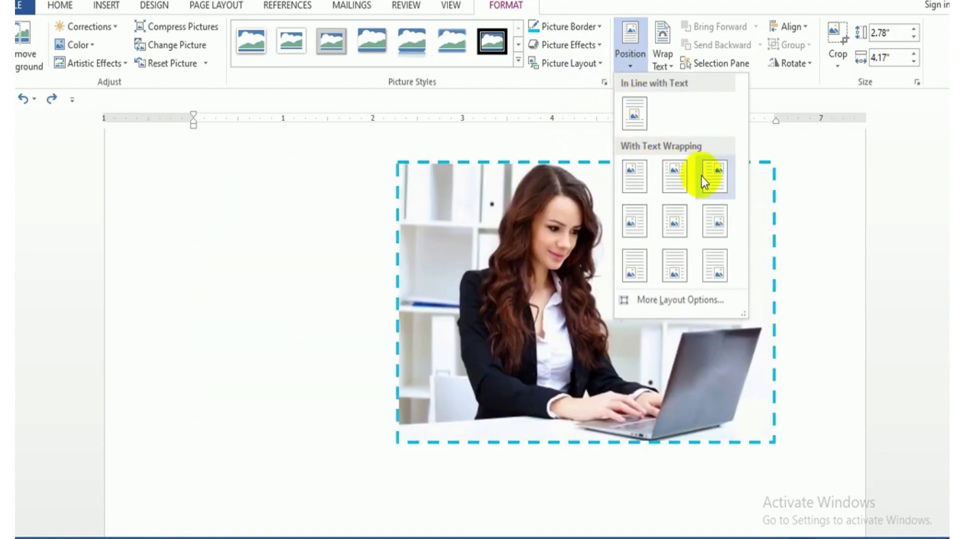
click(844, 258)
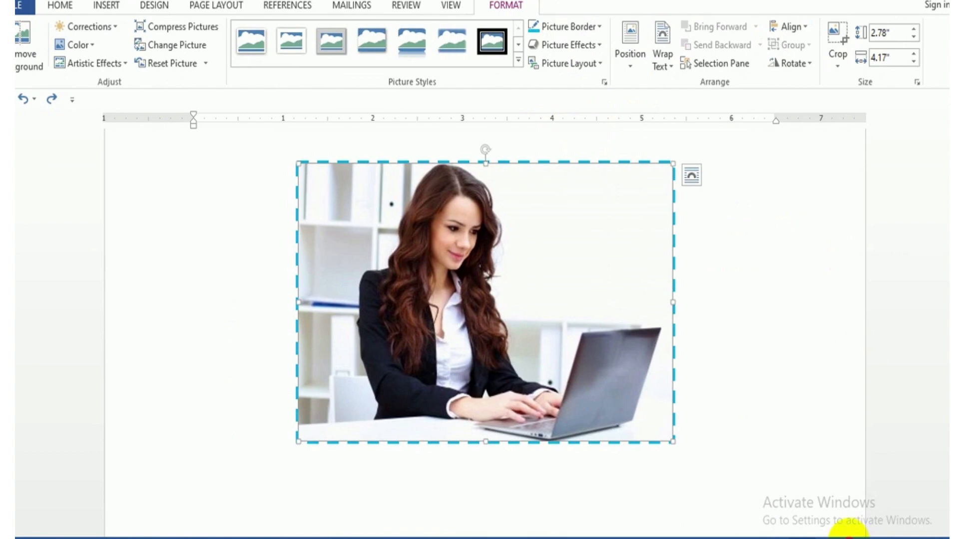
Shrink the picture proportionally to about 2.24" high by 3.35" wide and position it at the page's top left with text wrapping.
click(844, 538)
click(844, 538)
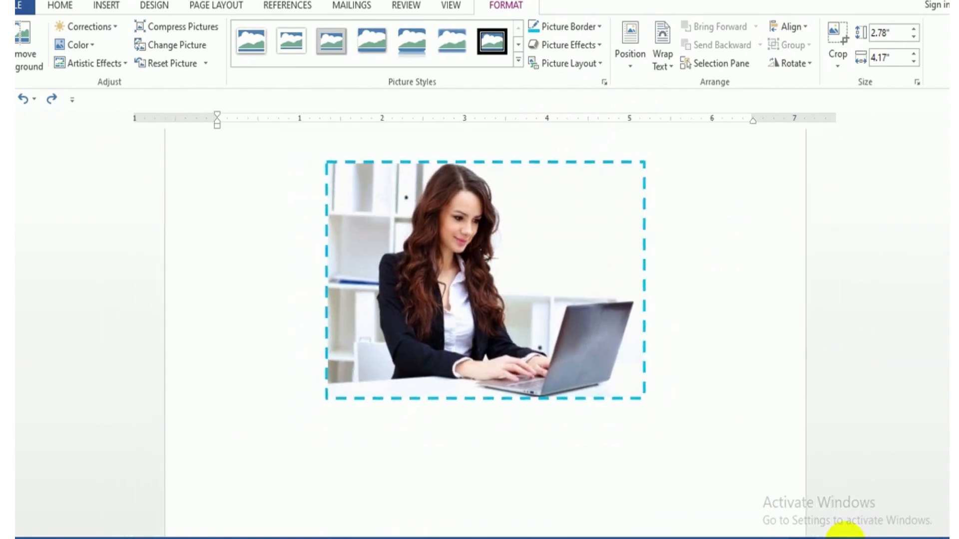
click(845, 538)
click(845, 538)
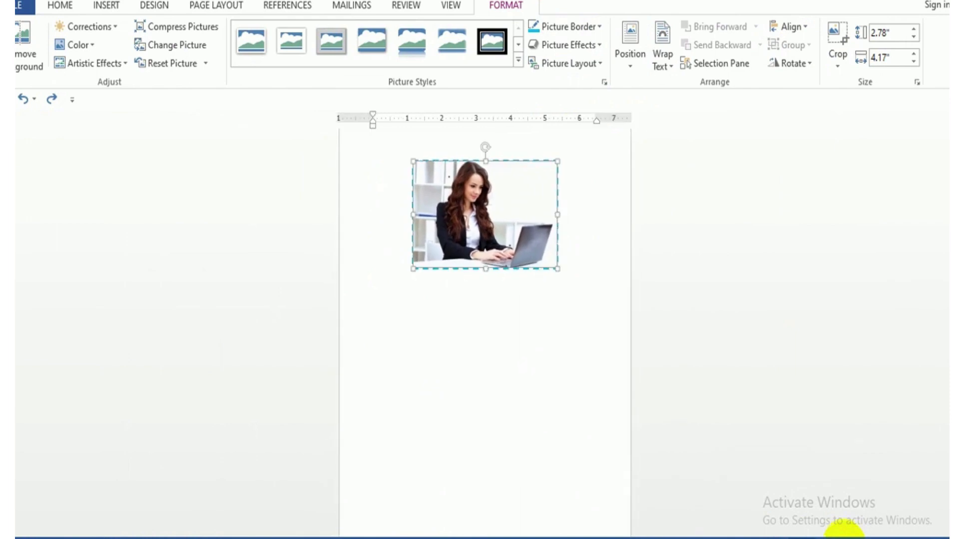
drag(557, 268, 529, 240)
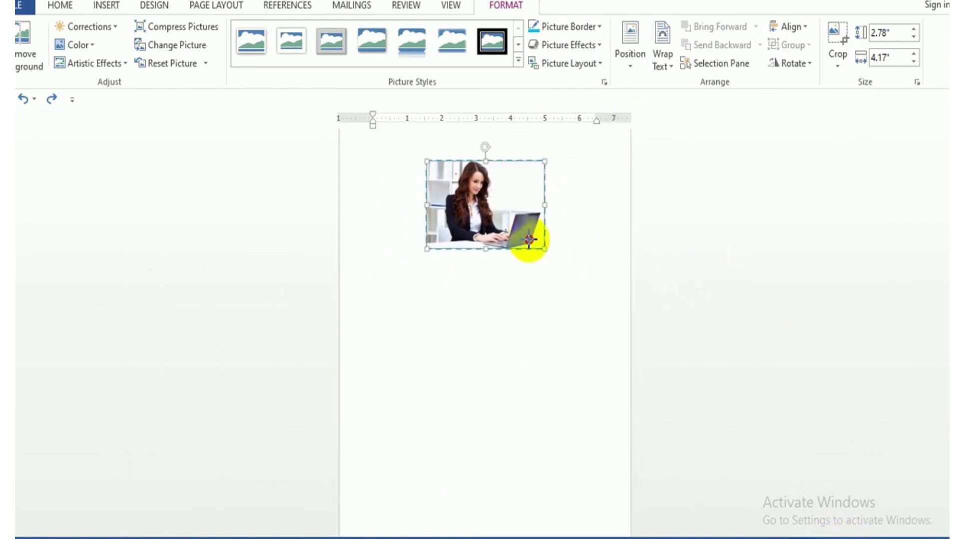
click(635, 61)
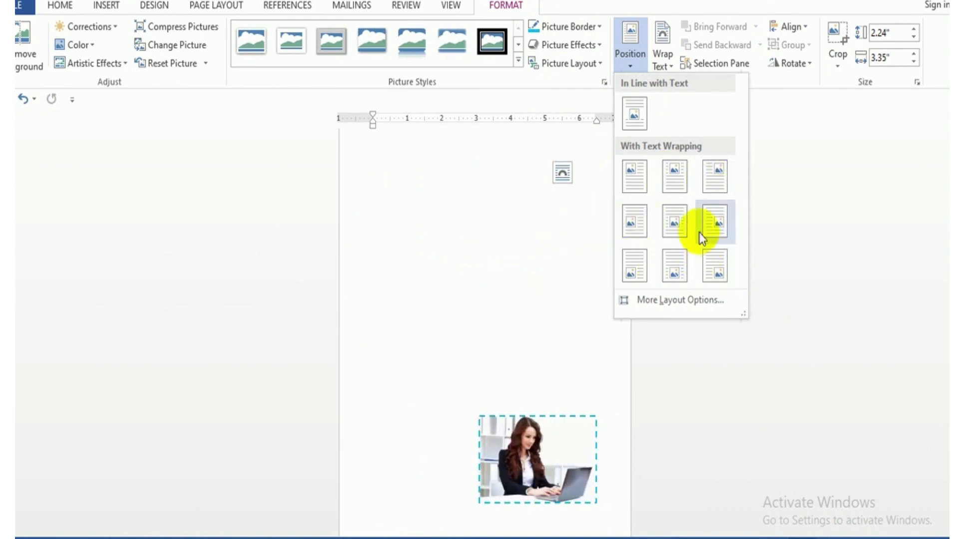
click(634, 175)
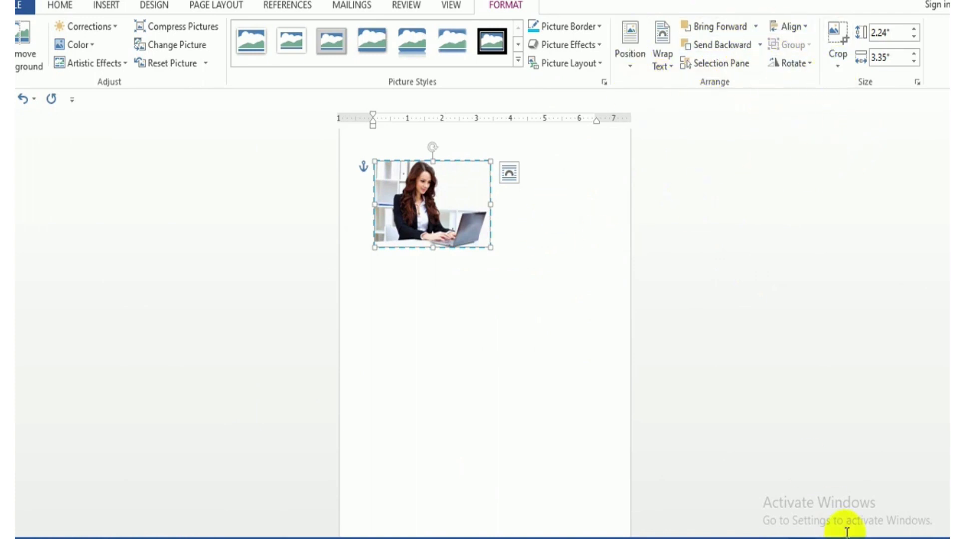
Crop the picture from its right and left sides to about 2.11" wide, keeping the full height.
click(929, 538)
click(929, 538)
click(929, 538)
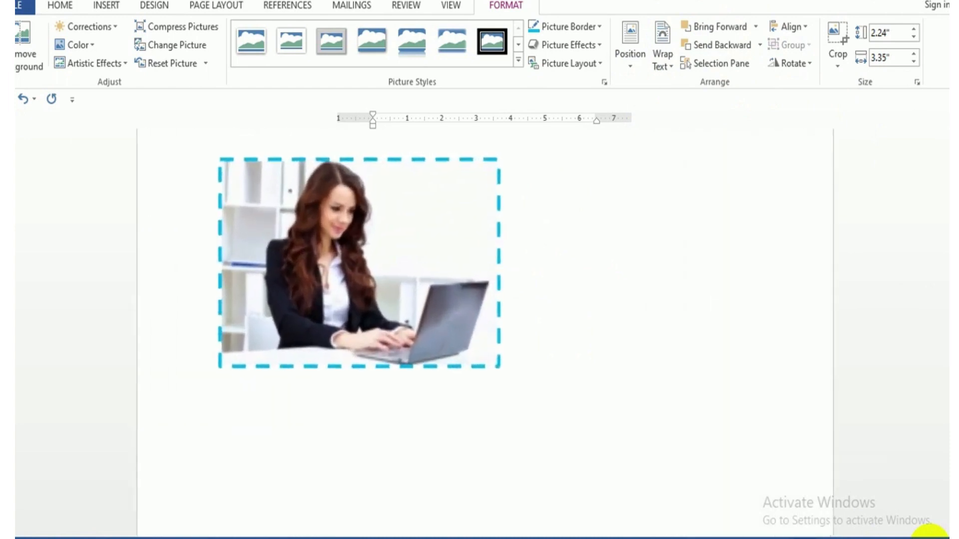
click(929, 538)
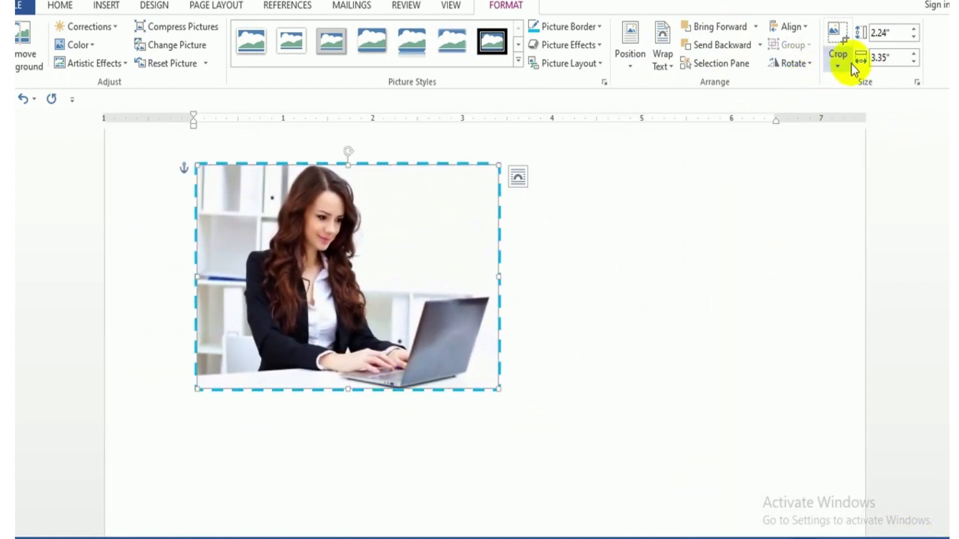
click(832, 36)
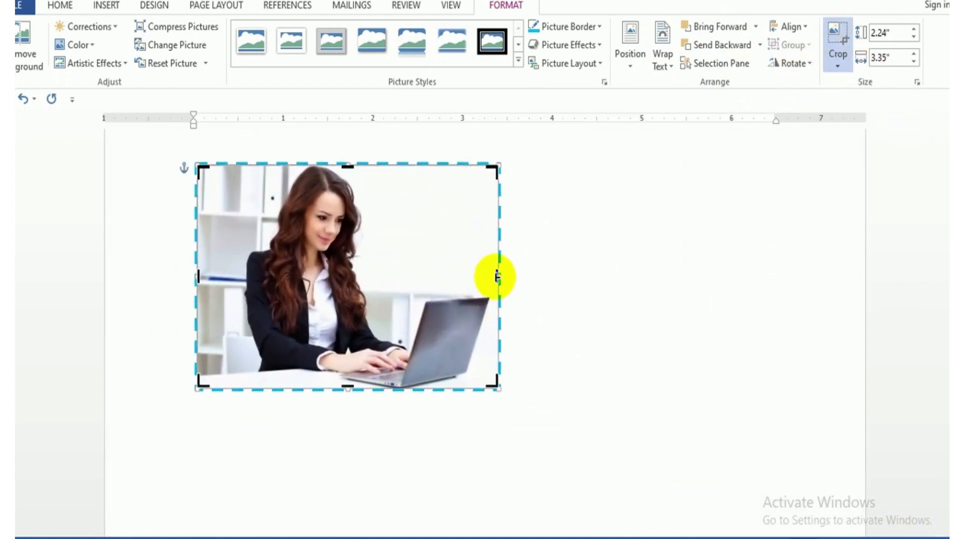
drag(496, 275, 424, 285)
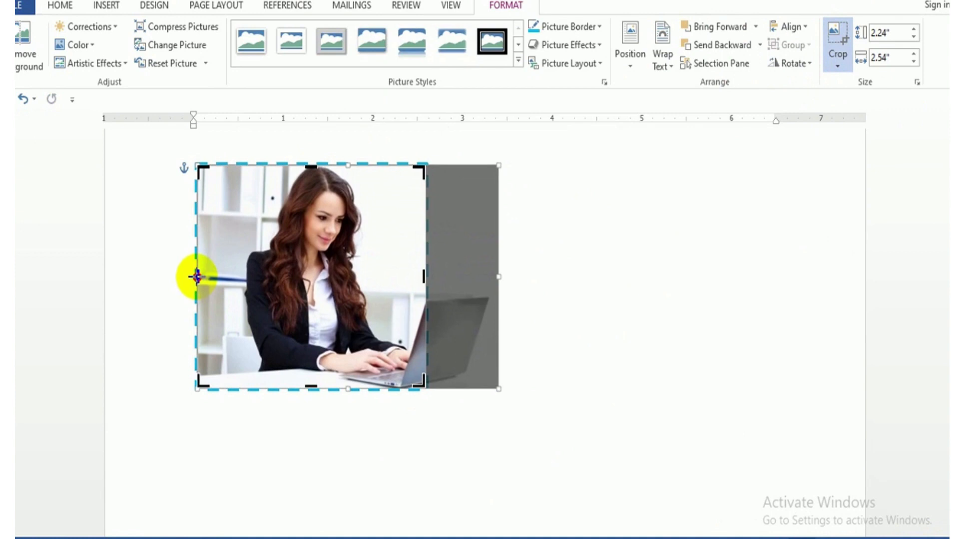
drag(197, 274, 236, 283)
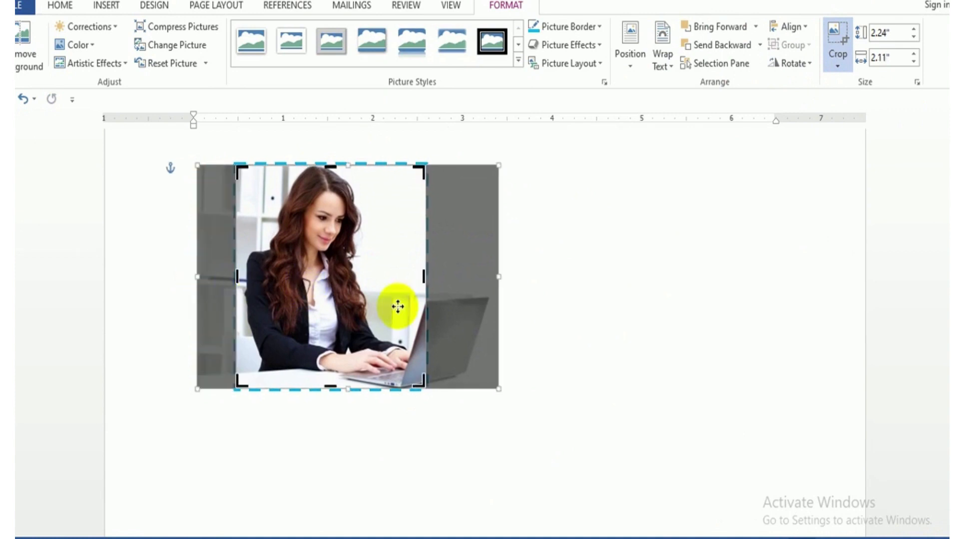
click(612, 345)
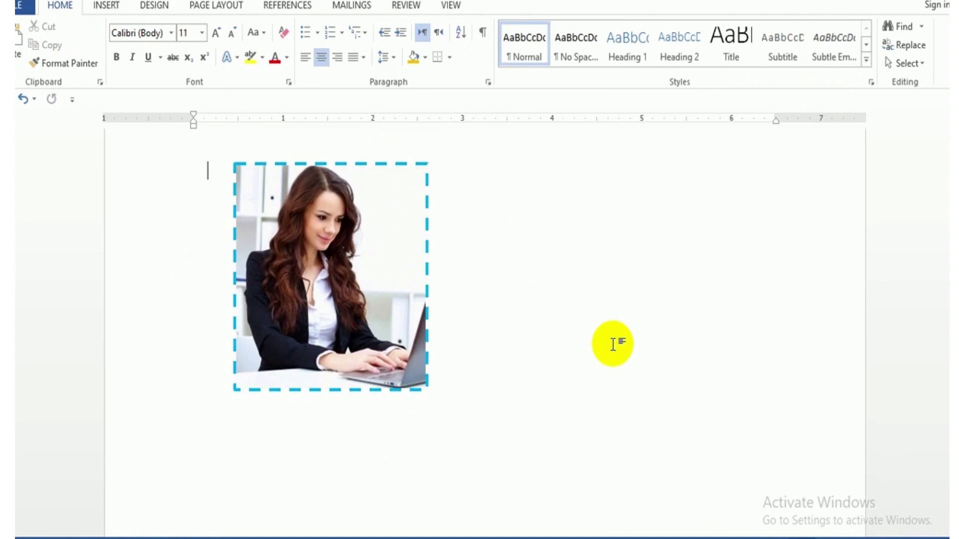
Enlarge the cropped picture proportionally by raising its height in small increments to over 4.4".
click(354, 298)
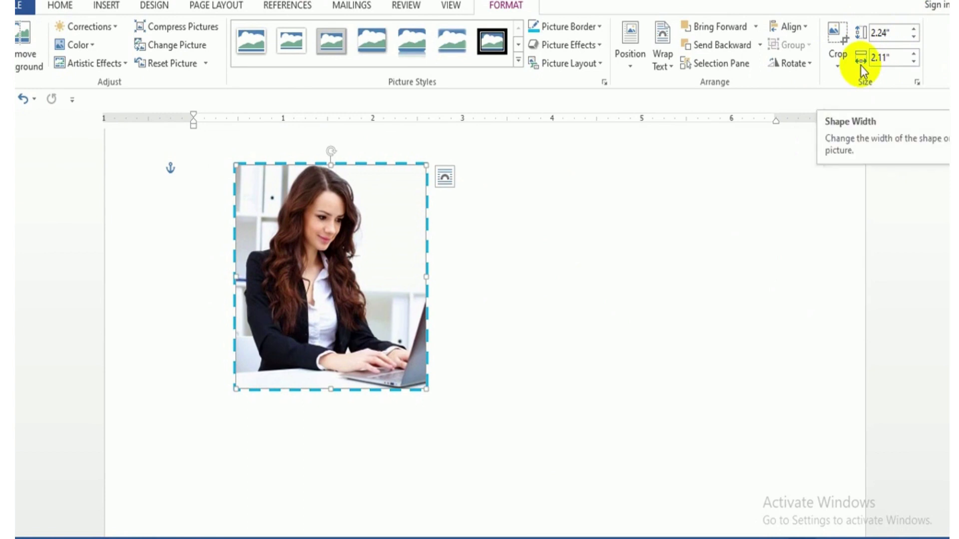
click(912, 27)
click(912, 27)
click(912, 27)
click(912, 27)
click(912, 27)
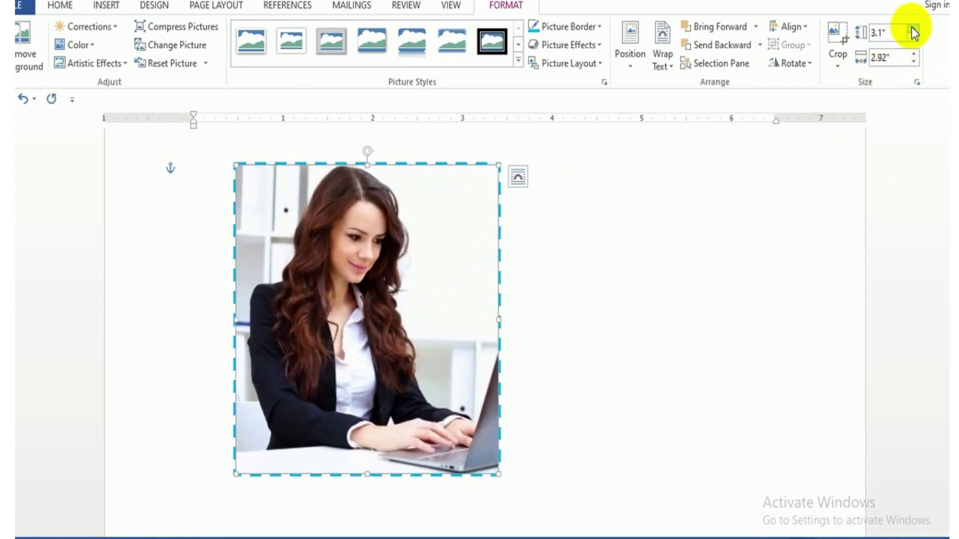
click(912, 27)
click(912, 27)
click(912, 27)
click(911, 26)
click(912, 27)
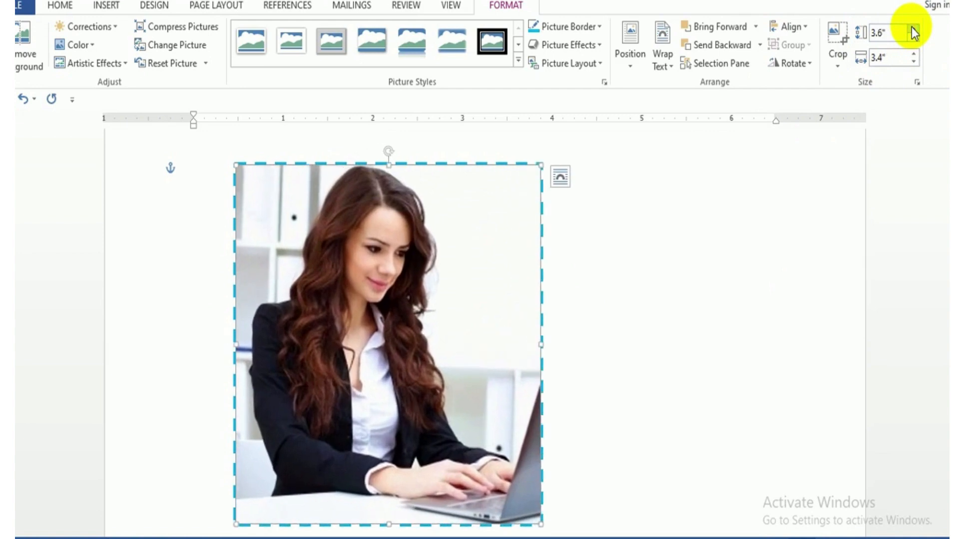
click(914, 37)
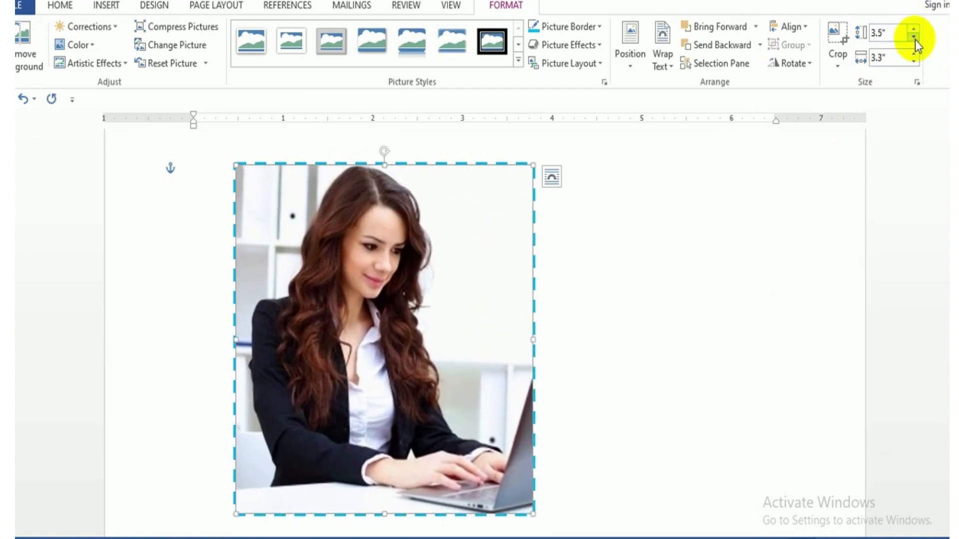
click(913, 27)
click(914, 27)
click(913, 28)
click(914, 27)
click(913, 28)
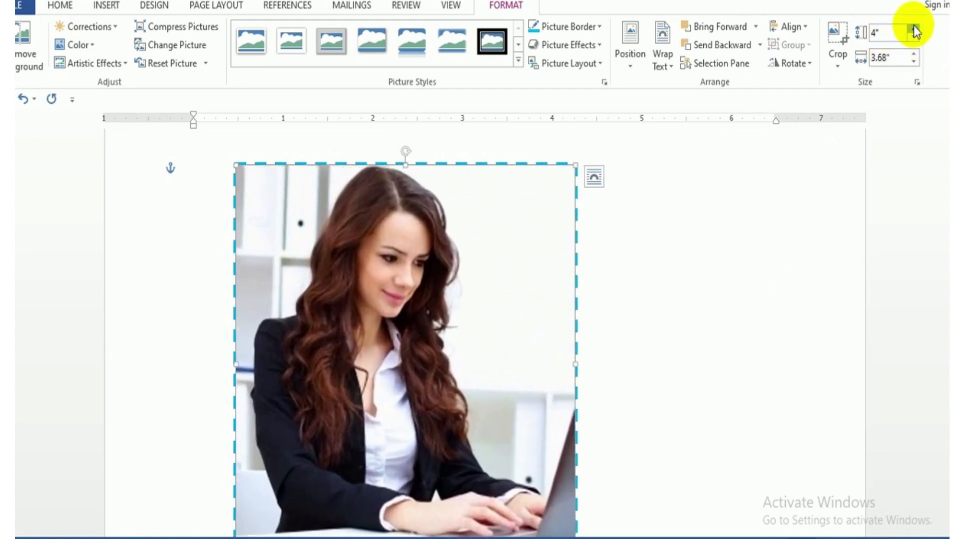
click(913, 28)
click(913, 28)
click(914, 28)
click(913, 28)
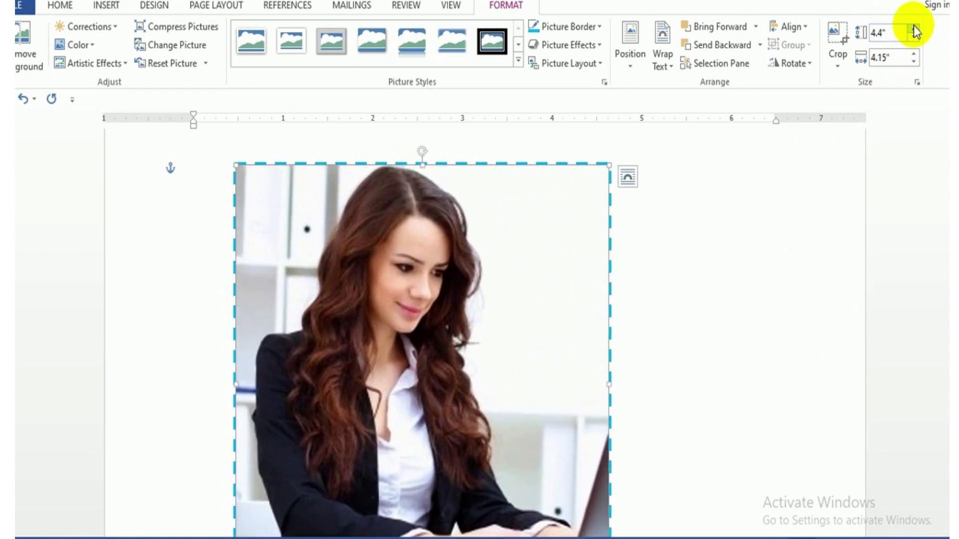
click(914, 27)
click(913, 28)
Reduce the cropped picture's width in small increments to 3.1", keeping its proportions.
click(914, 63)
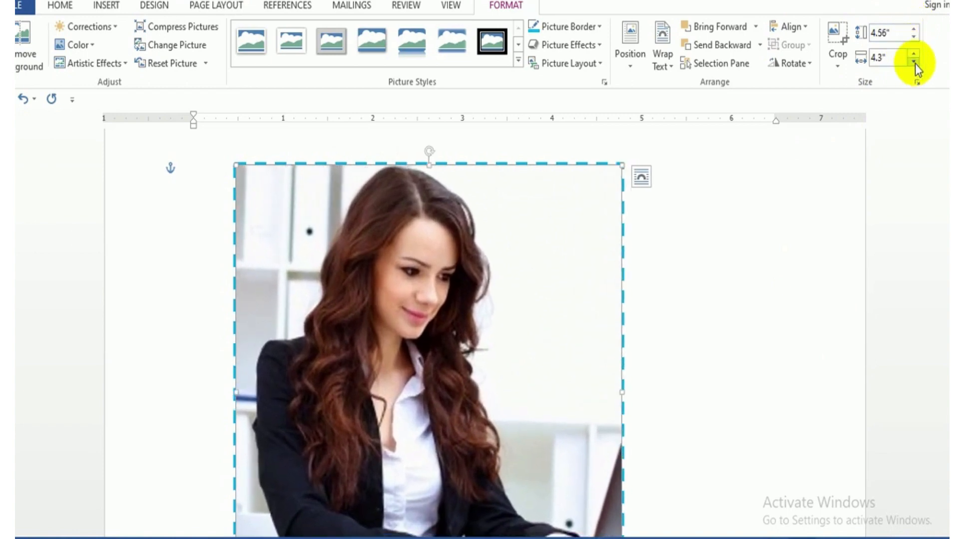
click(914, 63)
double_click(914, 63)
click(914, 63)
double_click(914, 63)
double_click(913, 63)
double_click(914, 63)
click(914, 62)
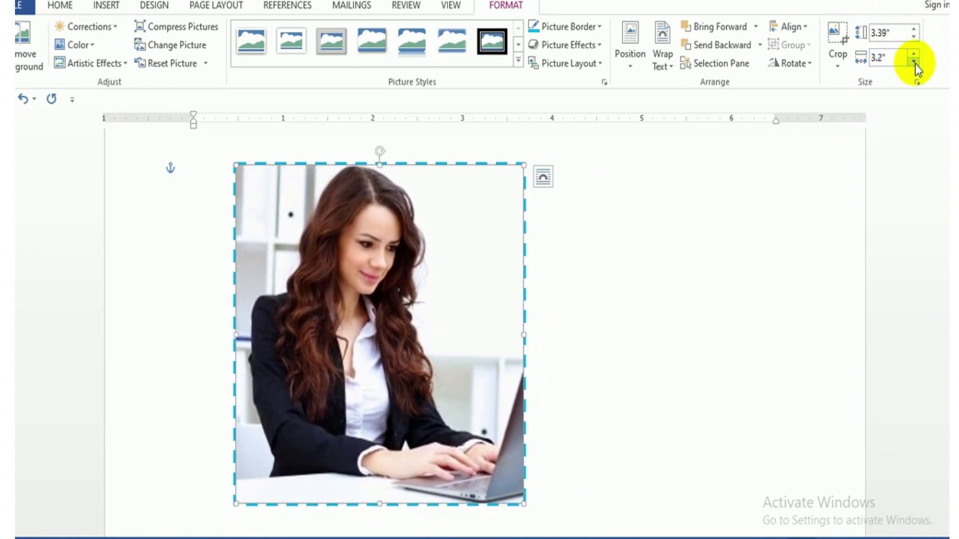
click(913, 63)
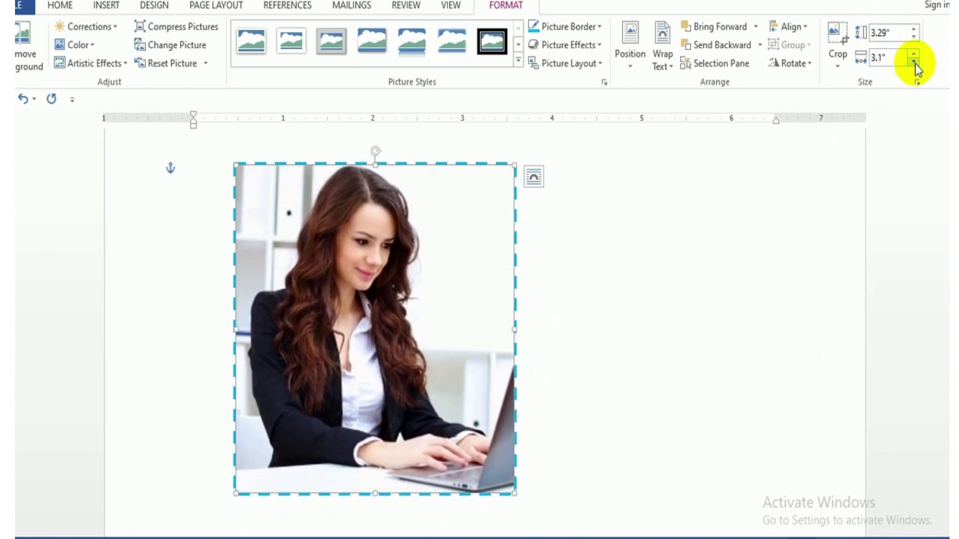